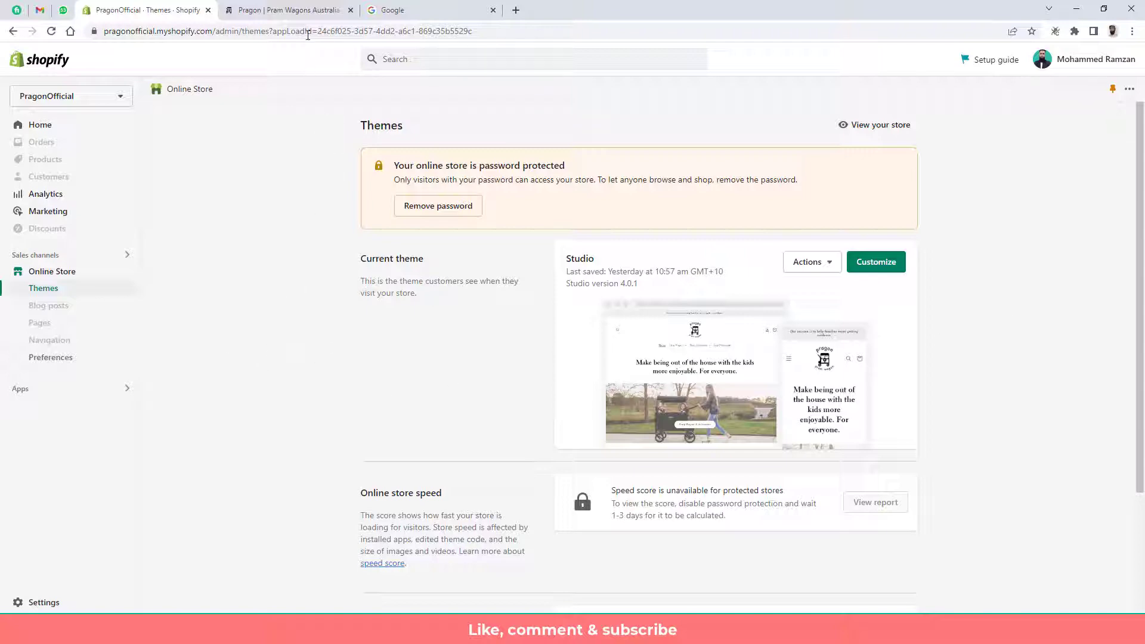
Switch to the 'Pragon | Pram Wagons Australia' tab showing the live pragon.com.au storefront.
left_click(289, 10)
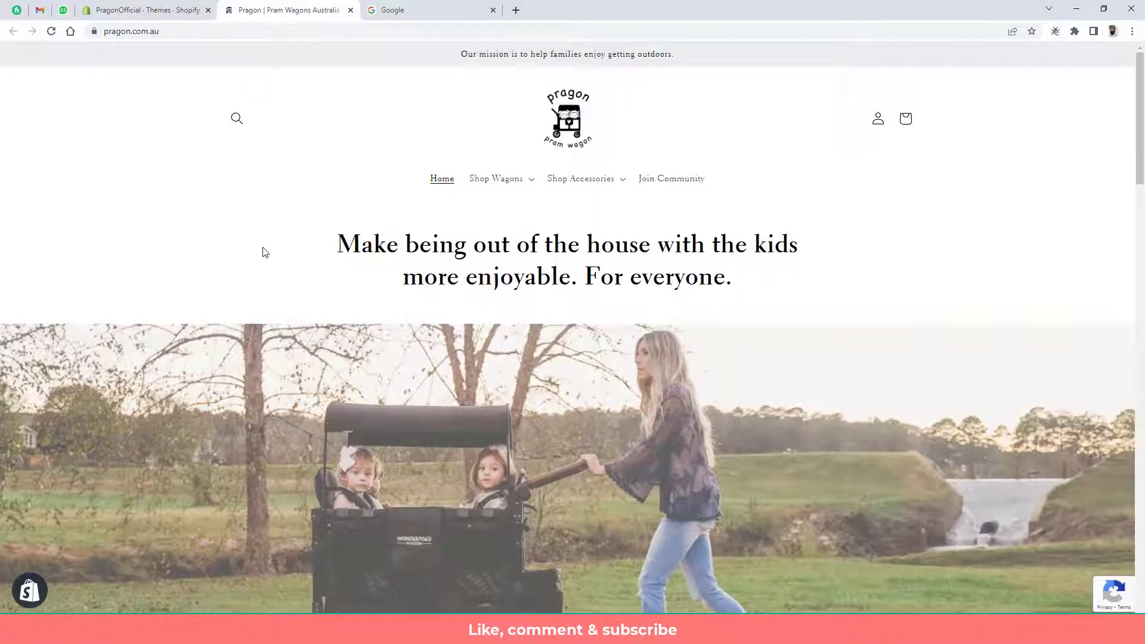
From the Google tab's address bar, search for 'google analytics'.
left_click(439, 16)
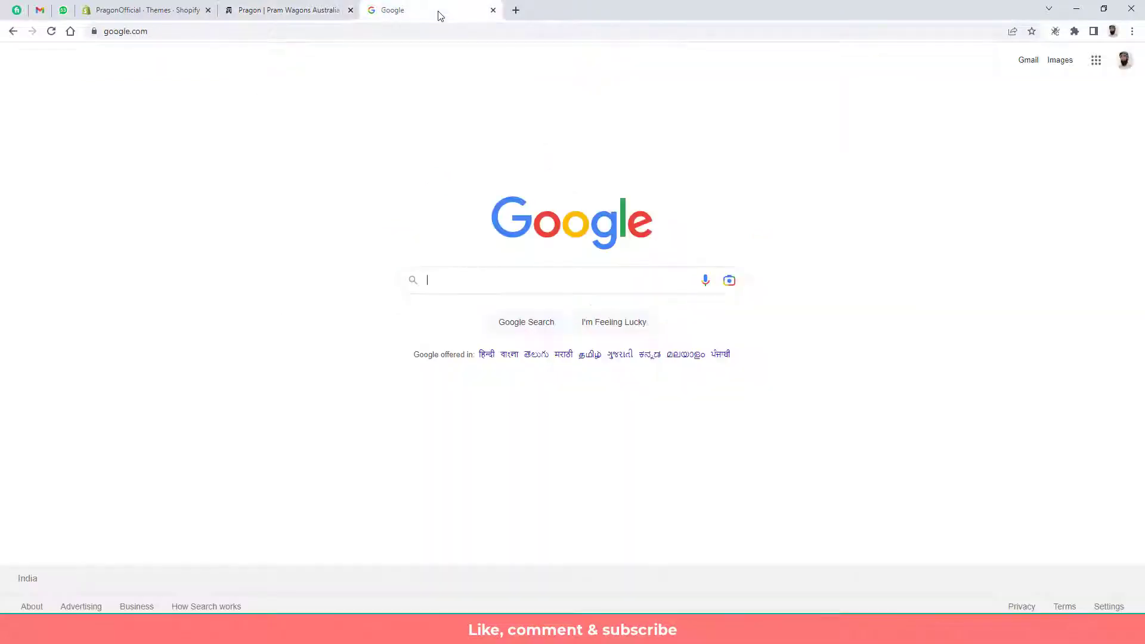
key("ctrl+l")
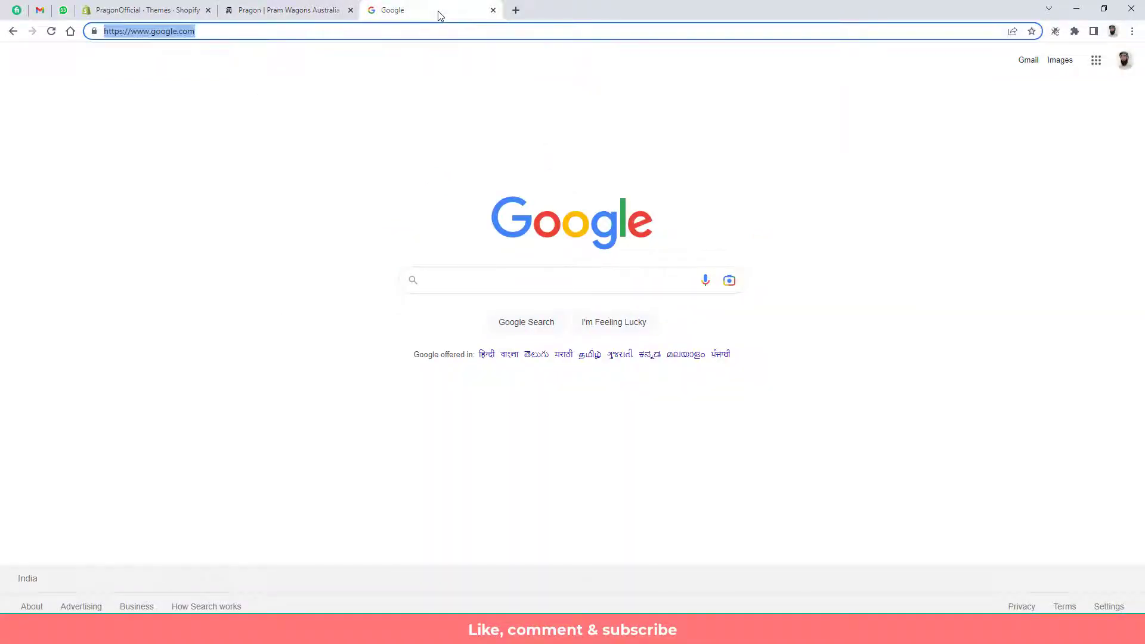
type("google ana")
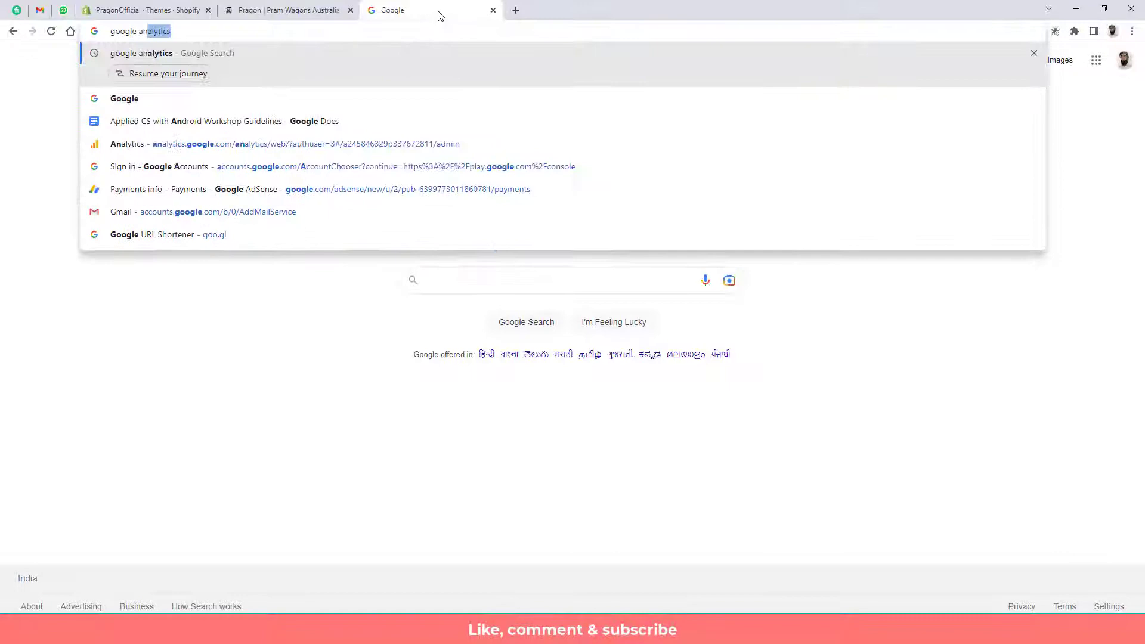
key("Return")
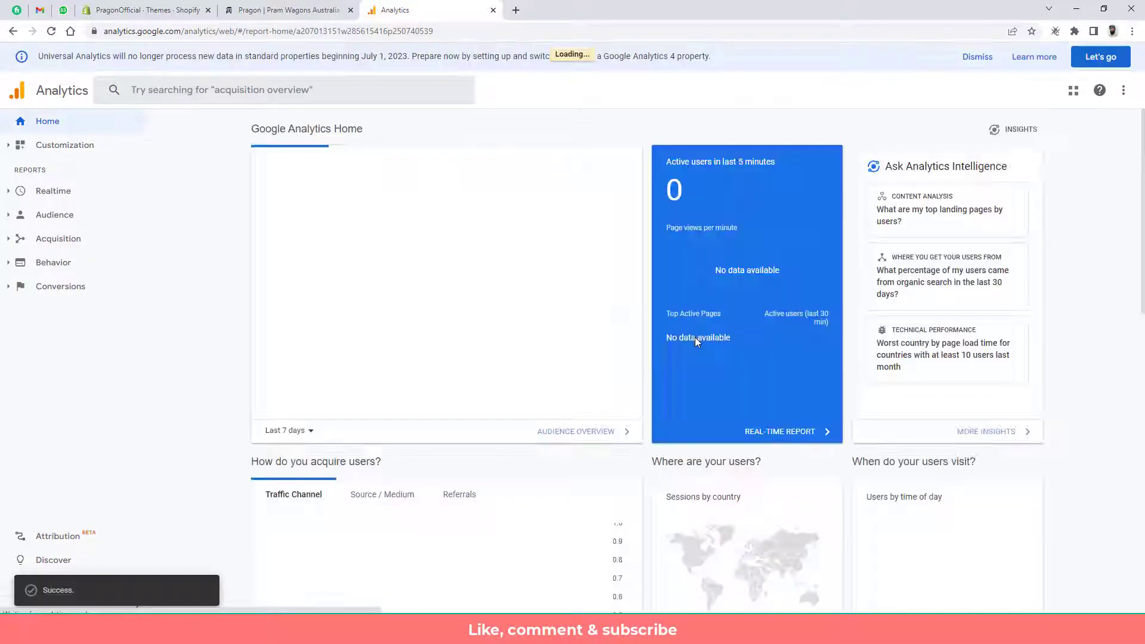
Switch Analytics to the store owner's signed-in Google account to load the Pragon home.
left_click(1120, 90)
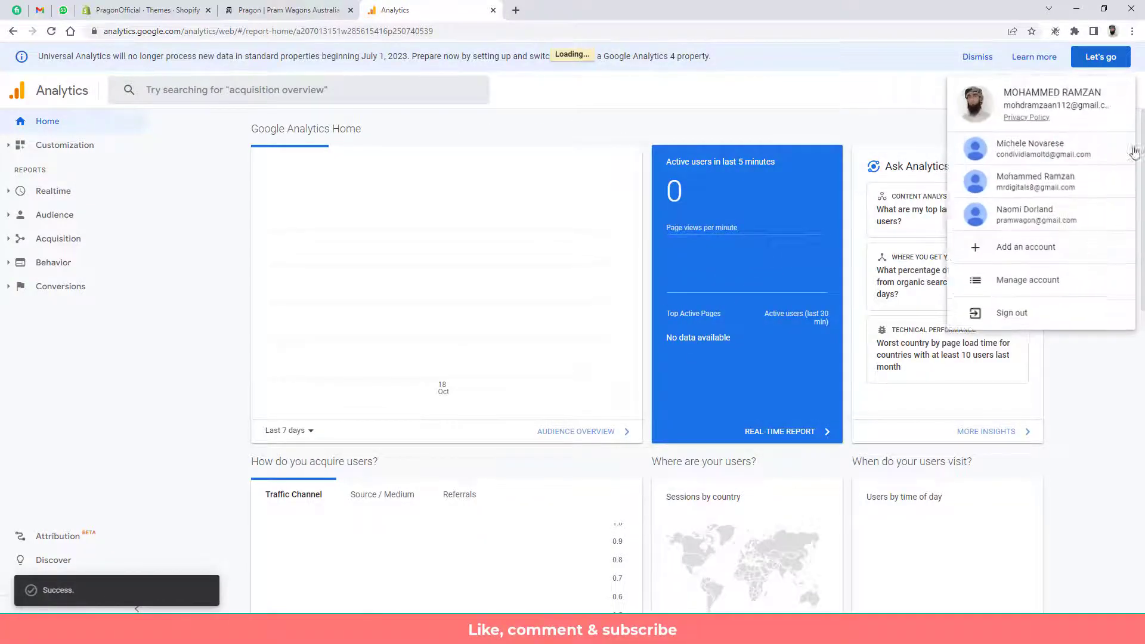
left_click(1024, 216)
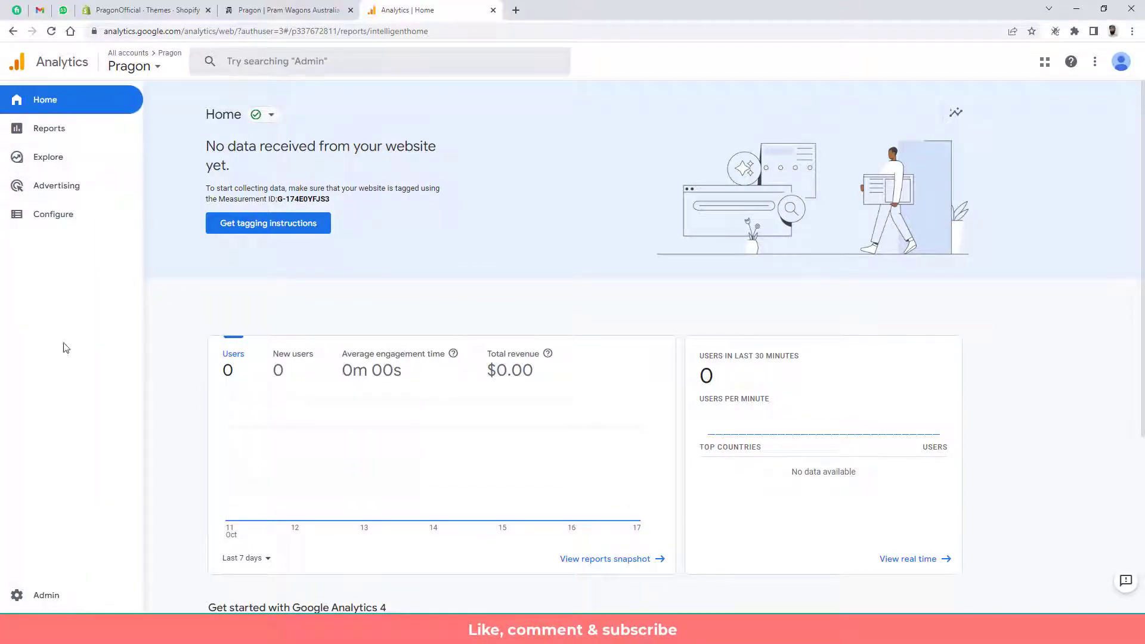
Start creating a new property from the Analytics Admin settings.
left_click(38, 601)
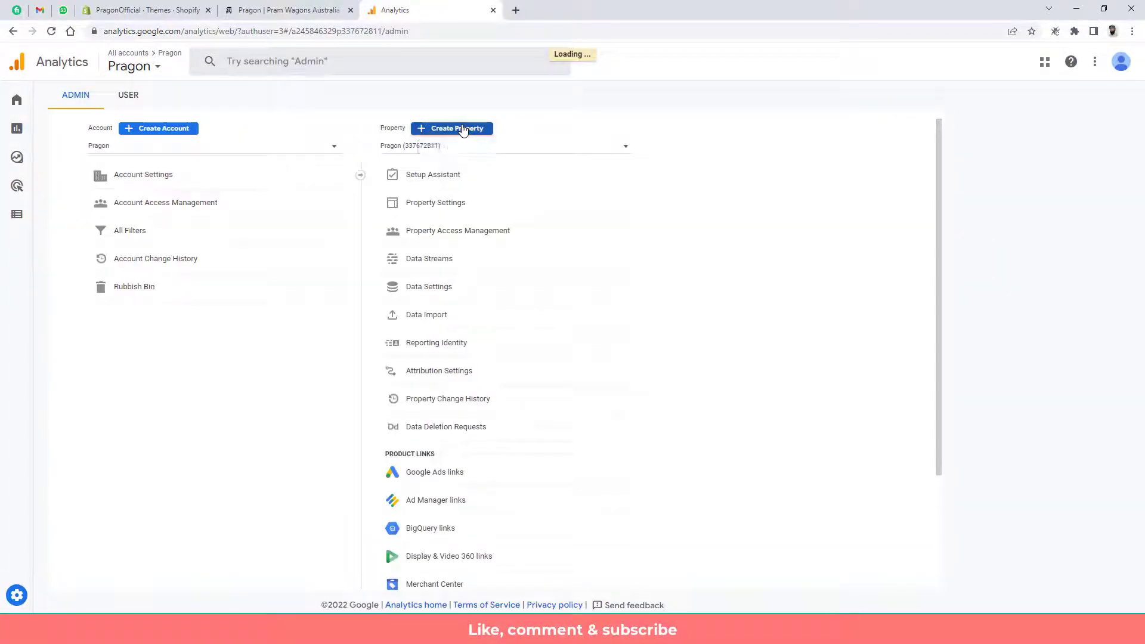
left_click(459, 130)
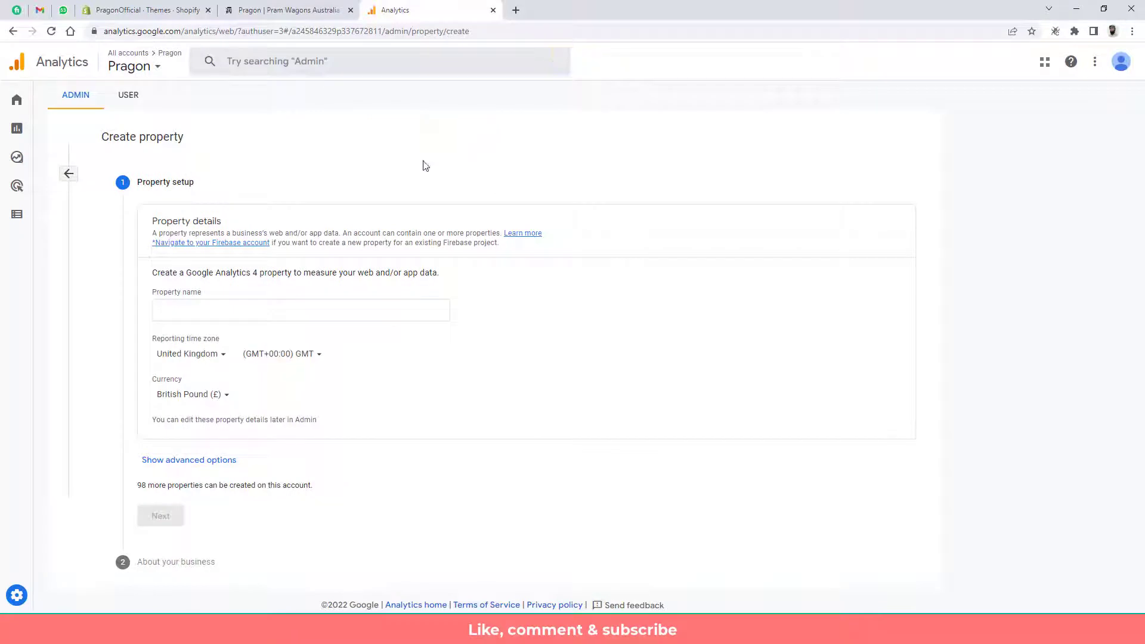
left_click(241, 311)
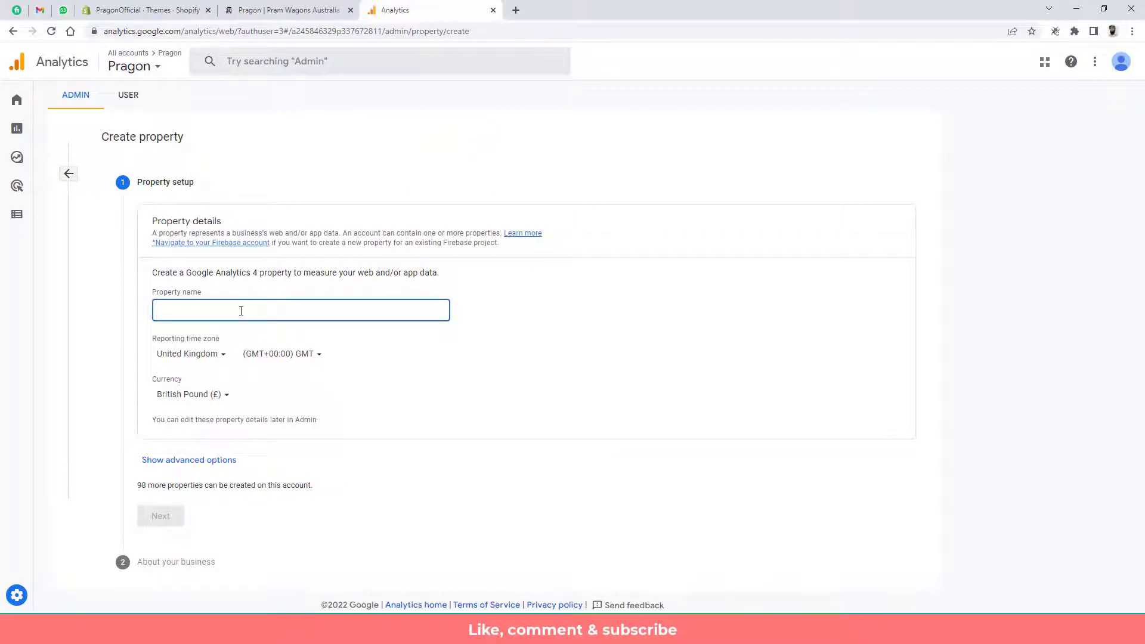
Name the property 'Pragon Analytics' using the store name copied from the storefront address.
left_click(280, 10)
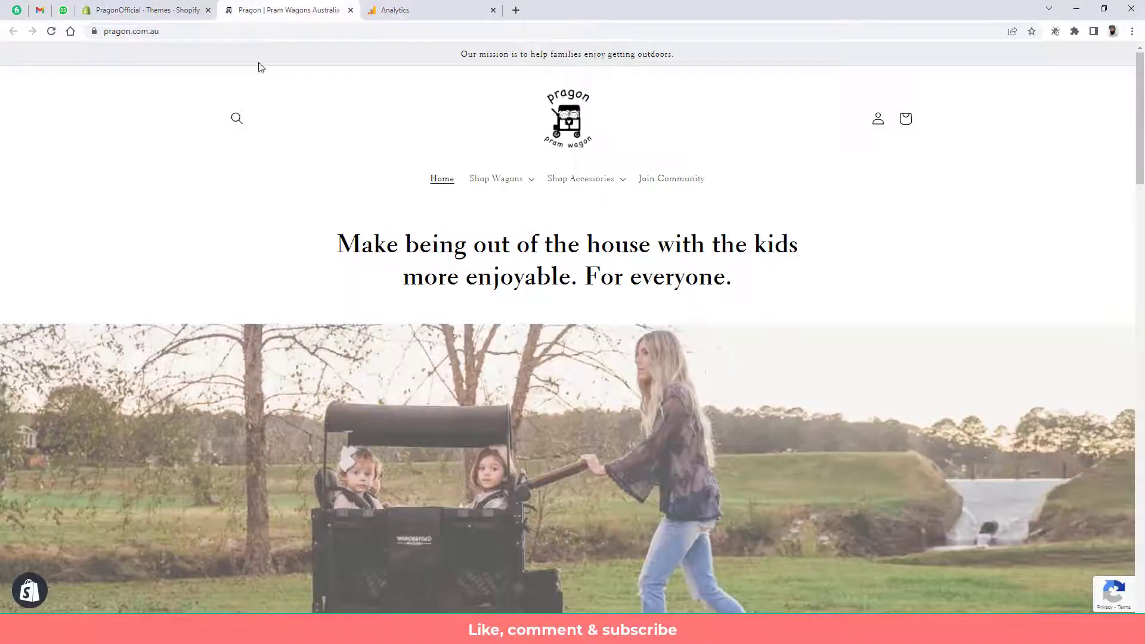
double_click(145, 31)
key("ctrl+c")
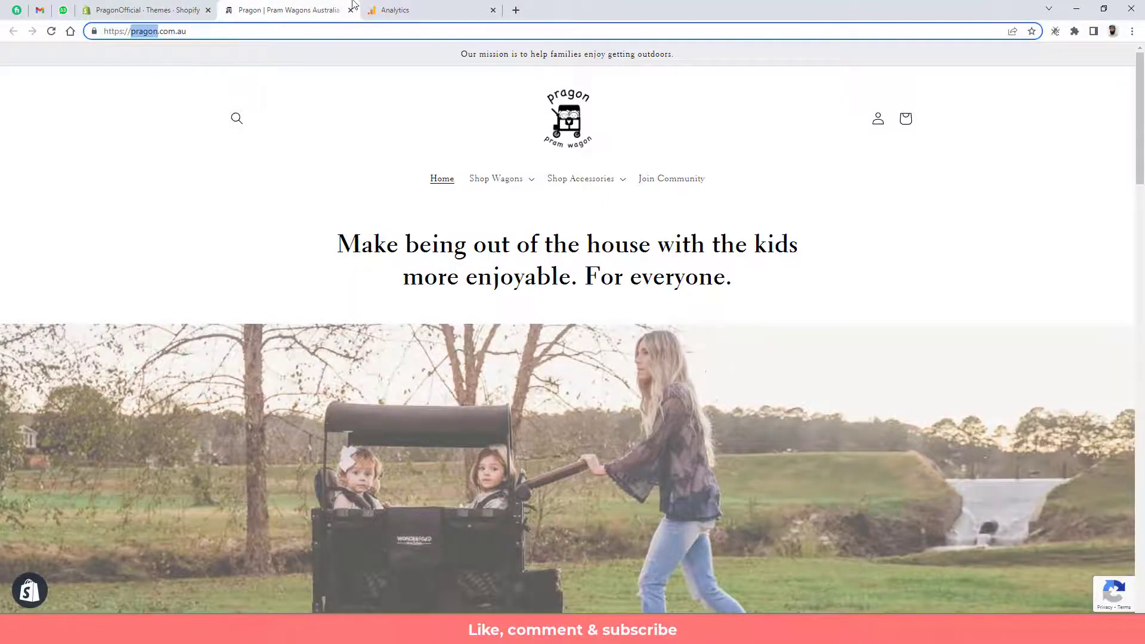
left_click(396, 10)
left_click(232, 307)
key("ctrl+v")
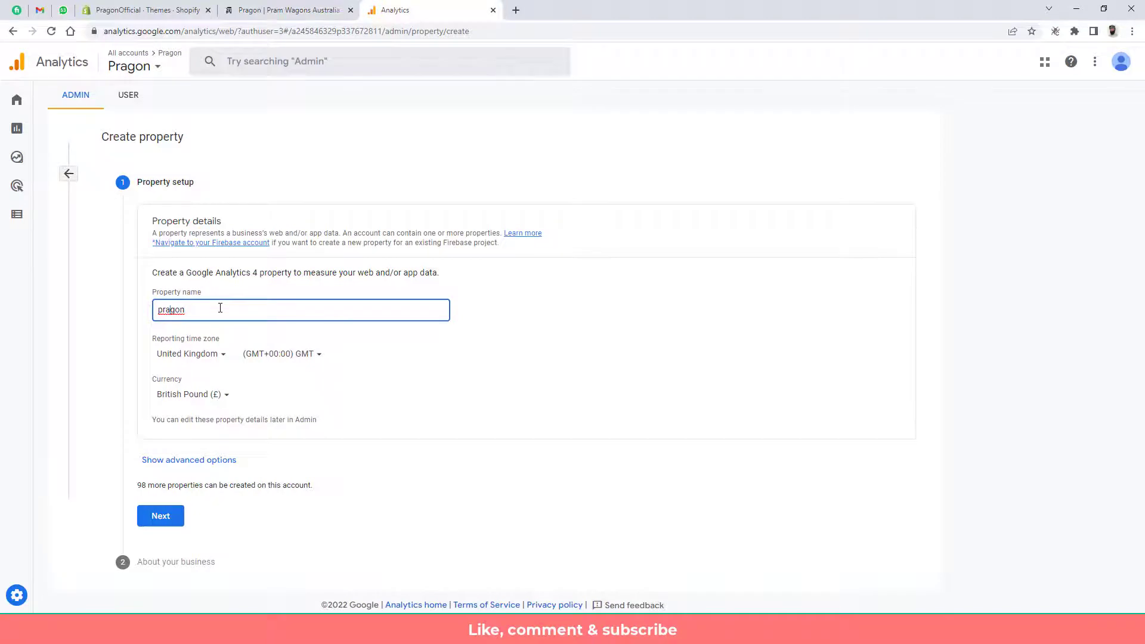
key("Home")
key("Delete")
type("P")
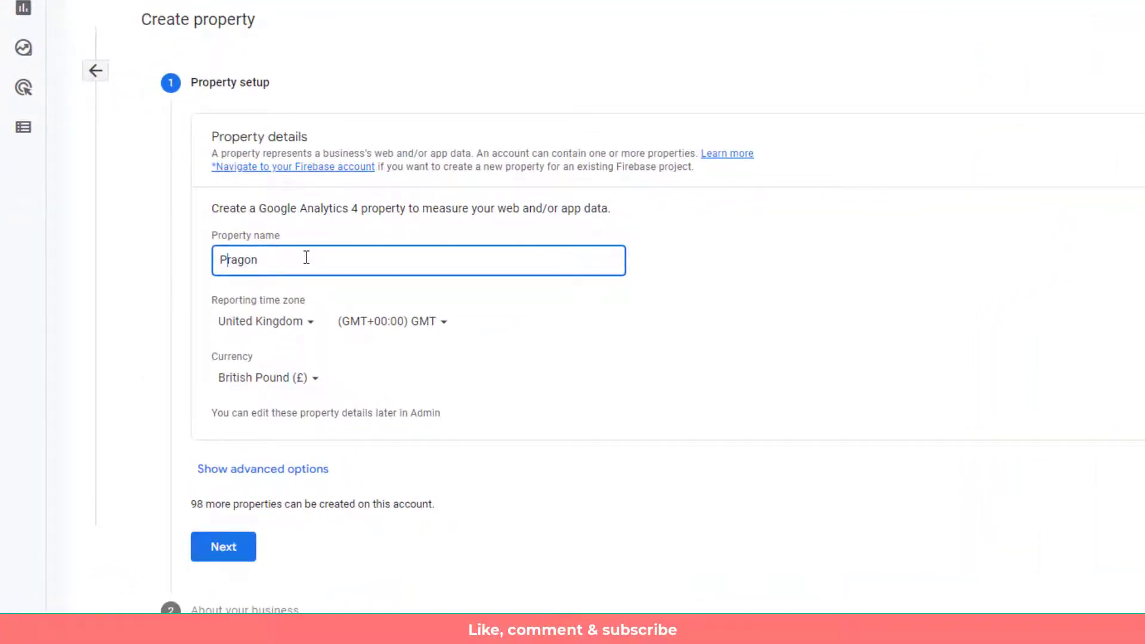
key("End")
Choose Australia (GMT+08:00 Perth) as reporting time zone and Australian Dollar ($) as currency.
left_click(280, 325)
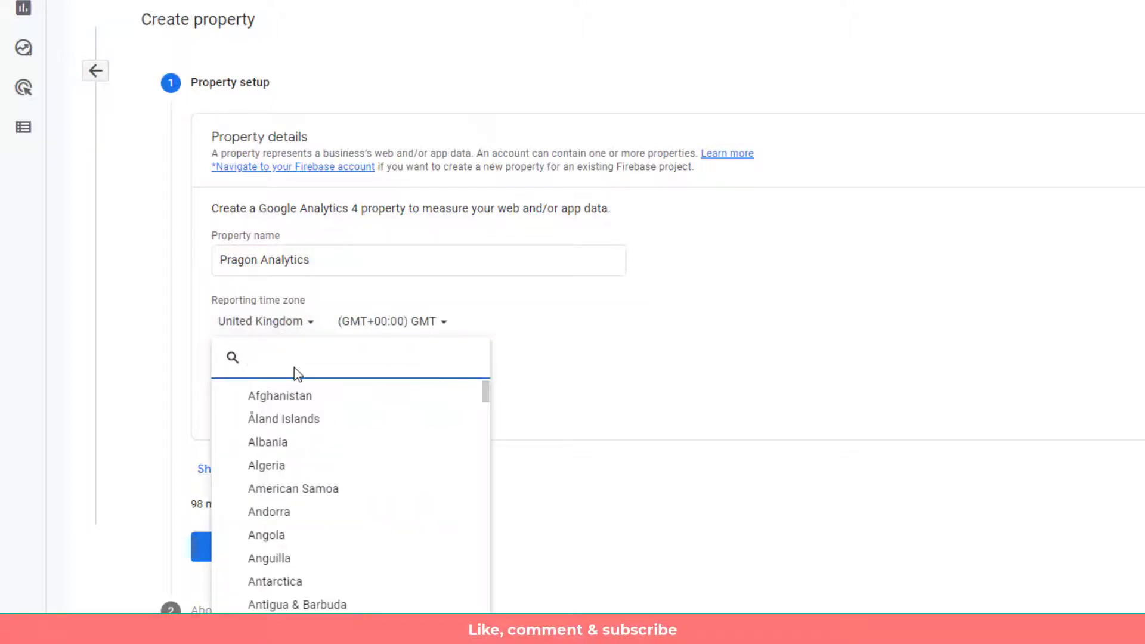
type("aust")
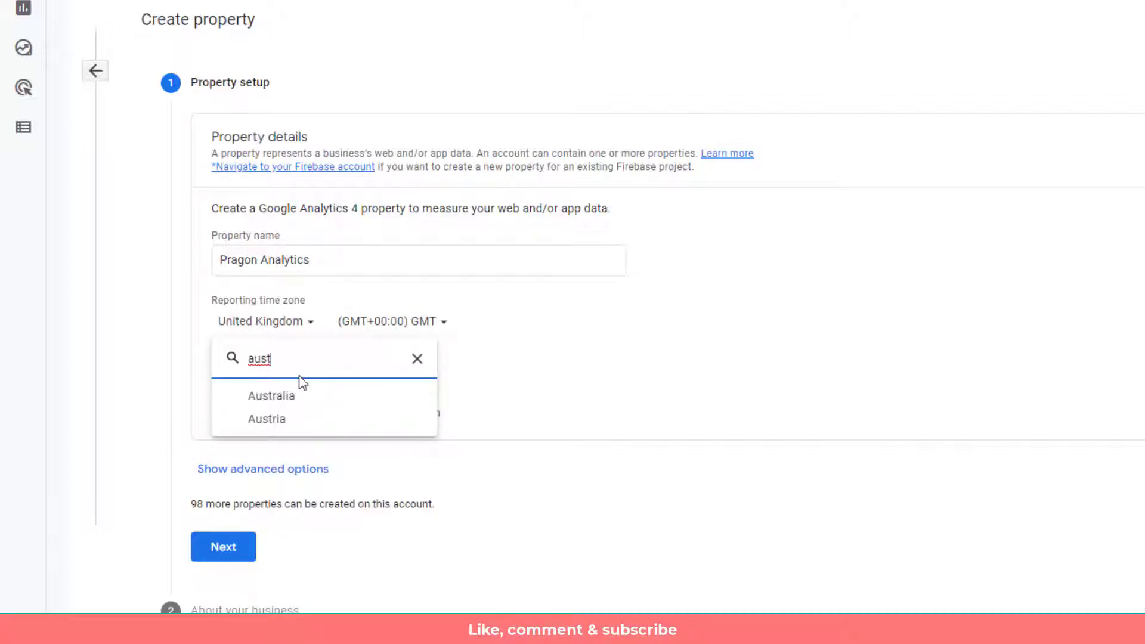
left_click(298, 394)
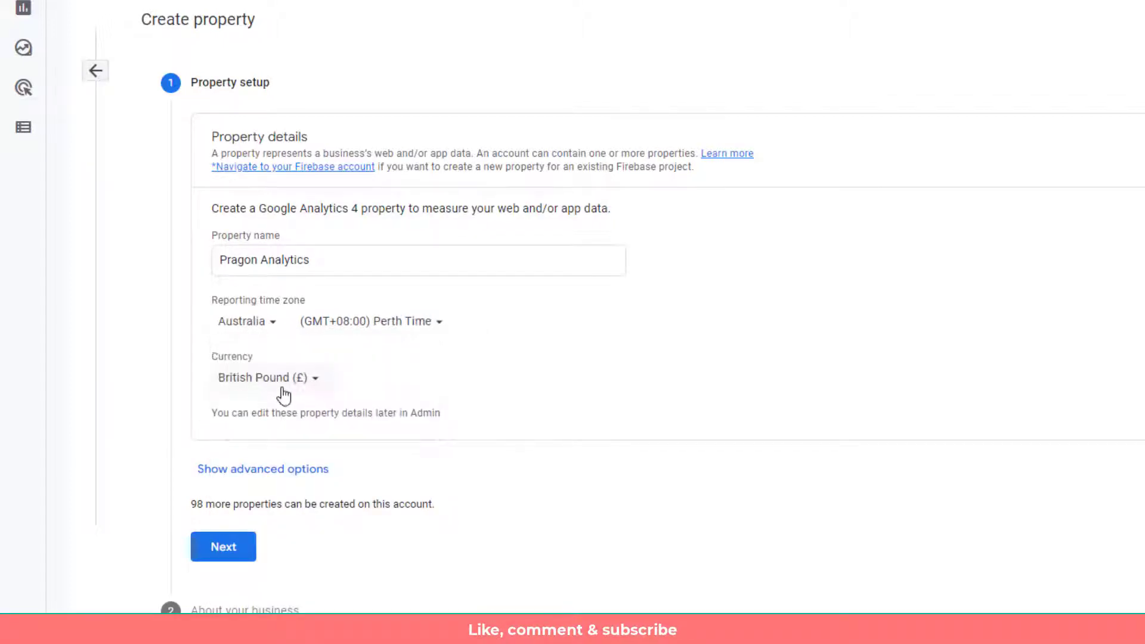
left_click(280, 386)
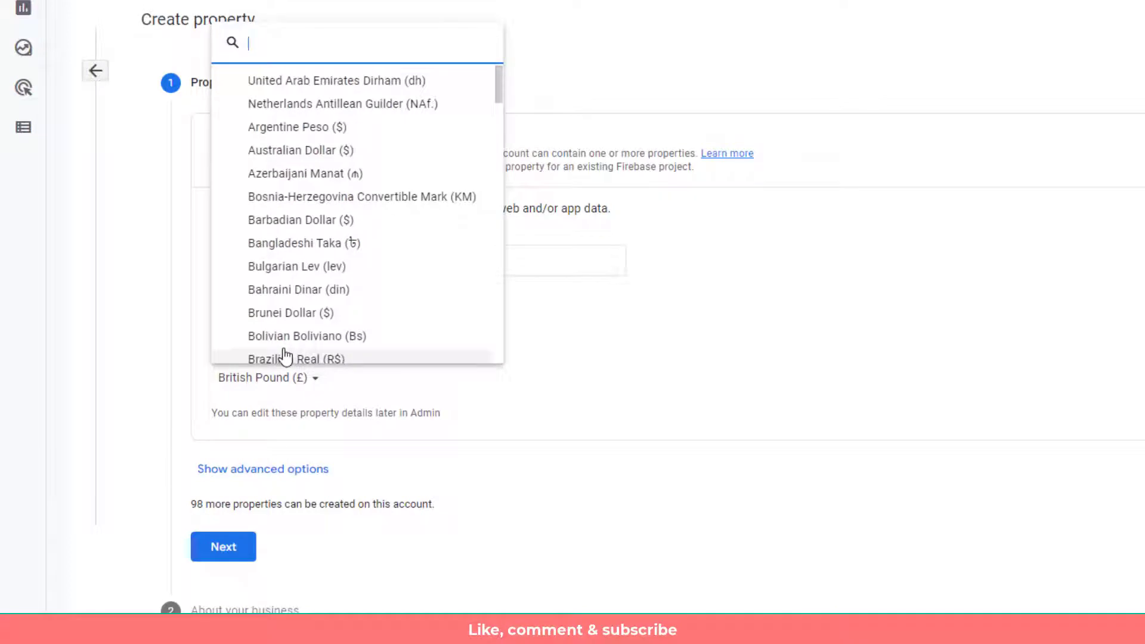
type("au")
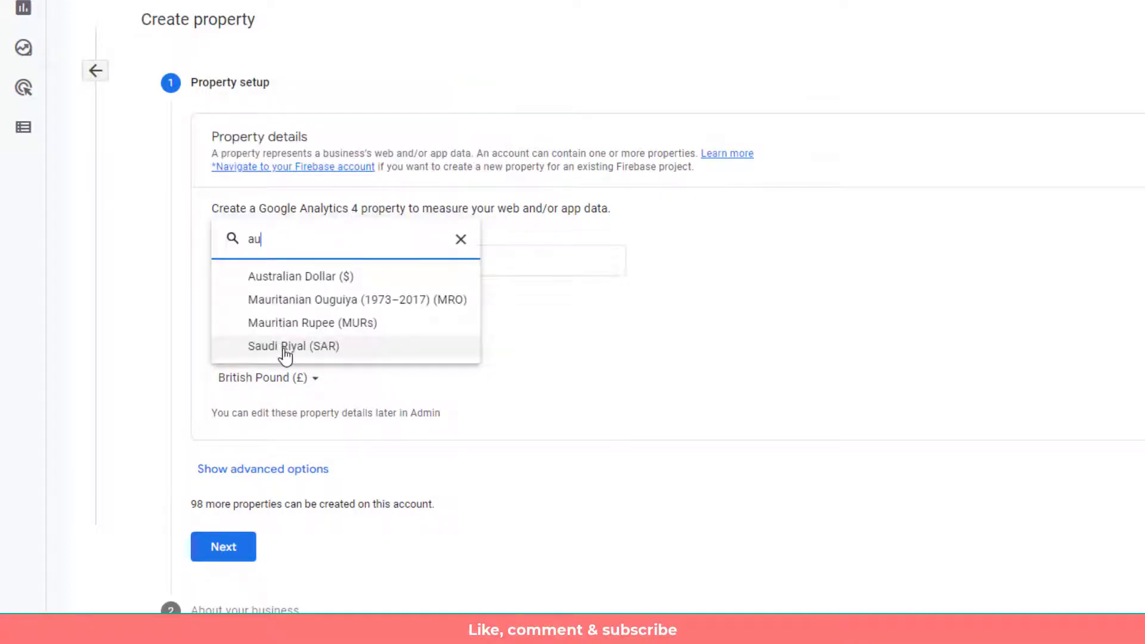
left_click(287, 278)
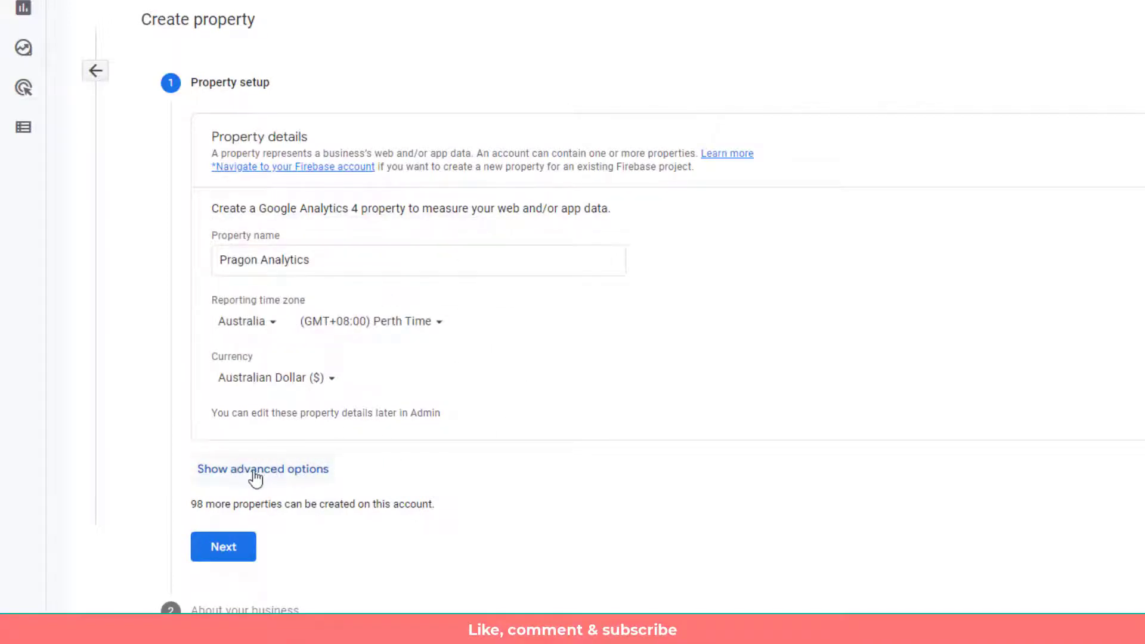
left_click(289, 476)
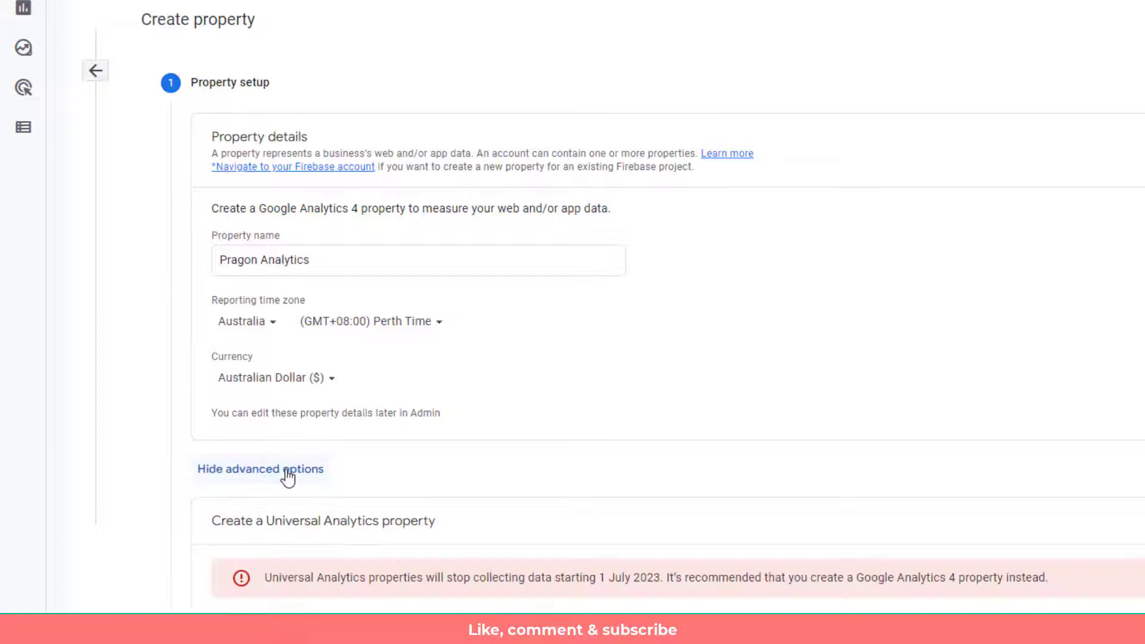
scroll(690, 476, "down", 2)
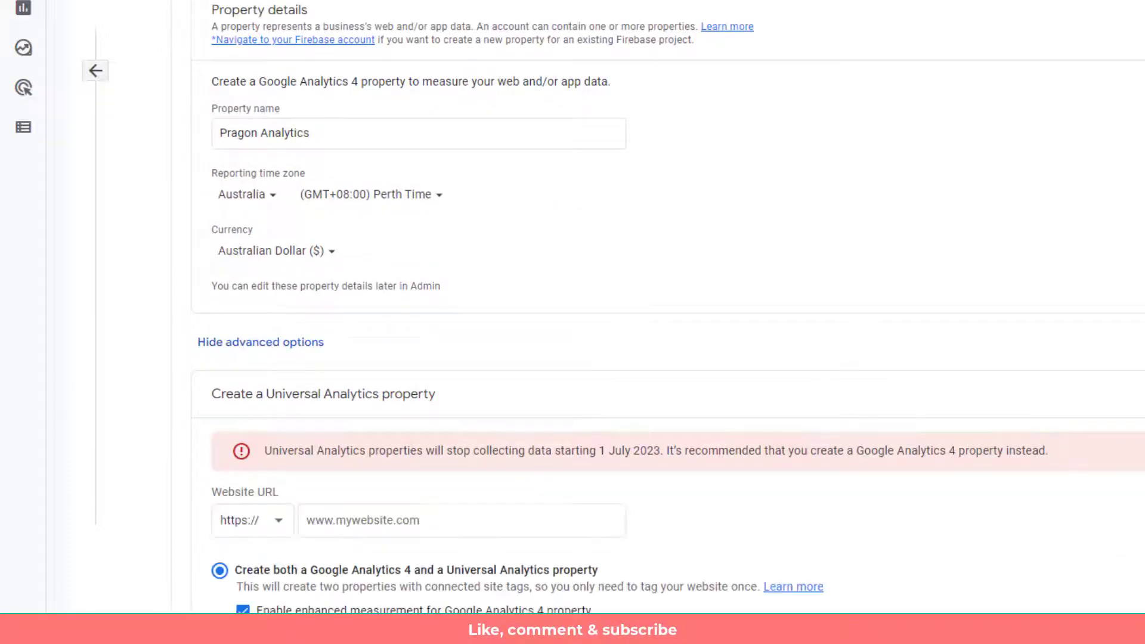
scroll(1023, 402, "down", 4)
left_click(370, 296)
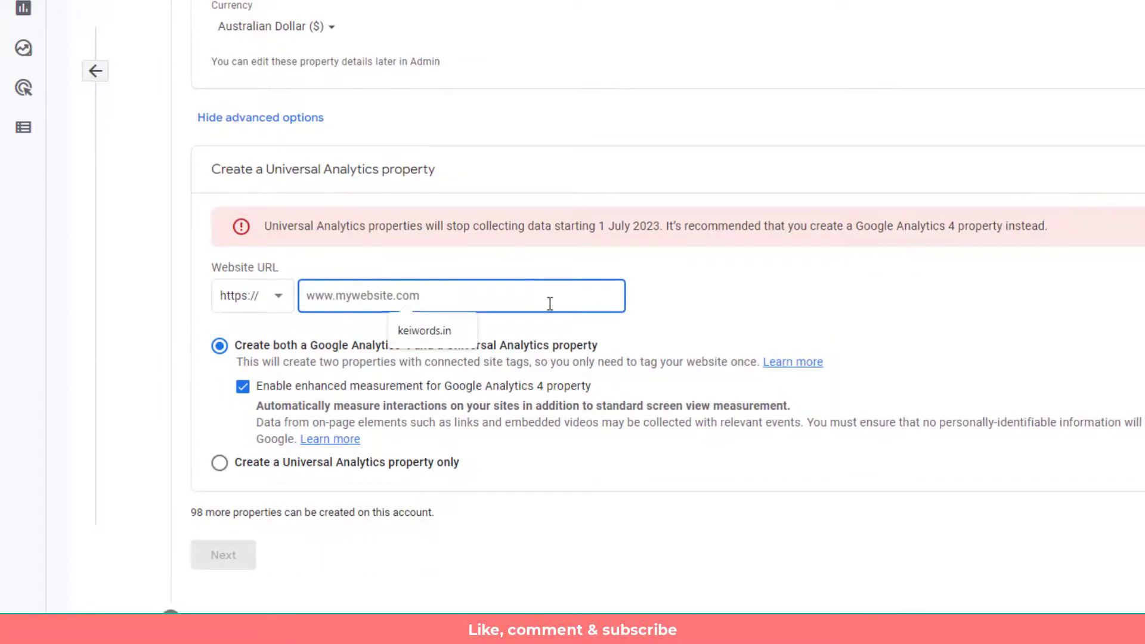
left_click(248, 19)
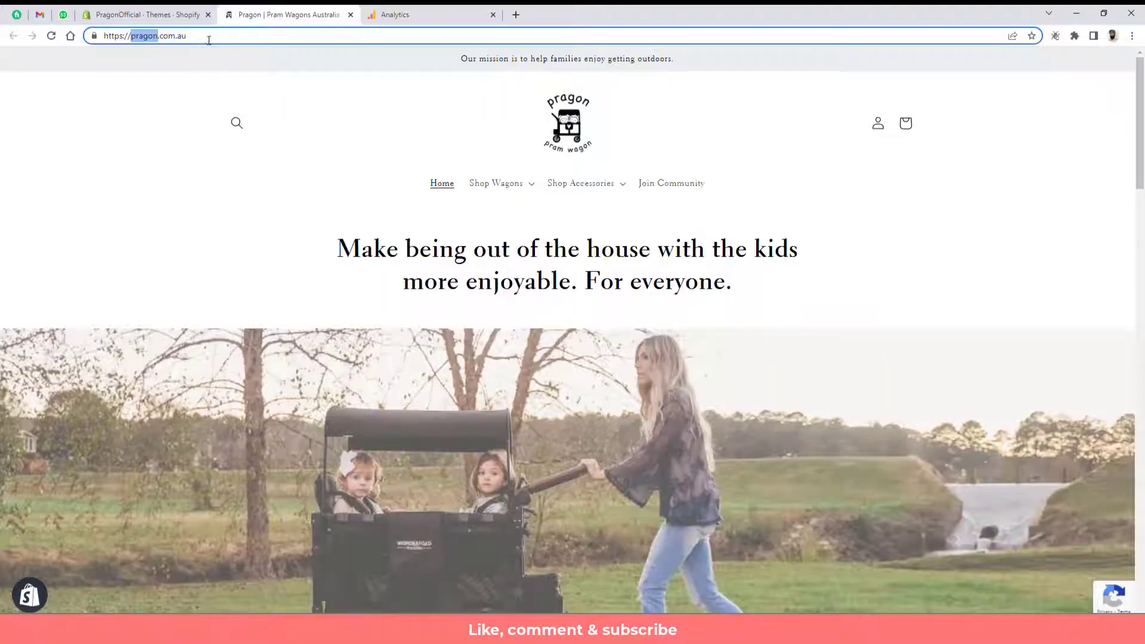
left_click_drag(209, 40, 131, 37)
key("ctrl+c")
left_click(395, 15)
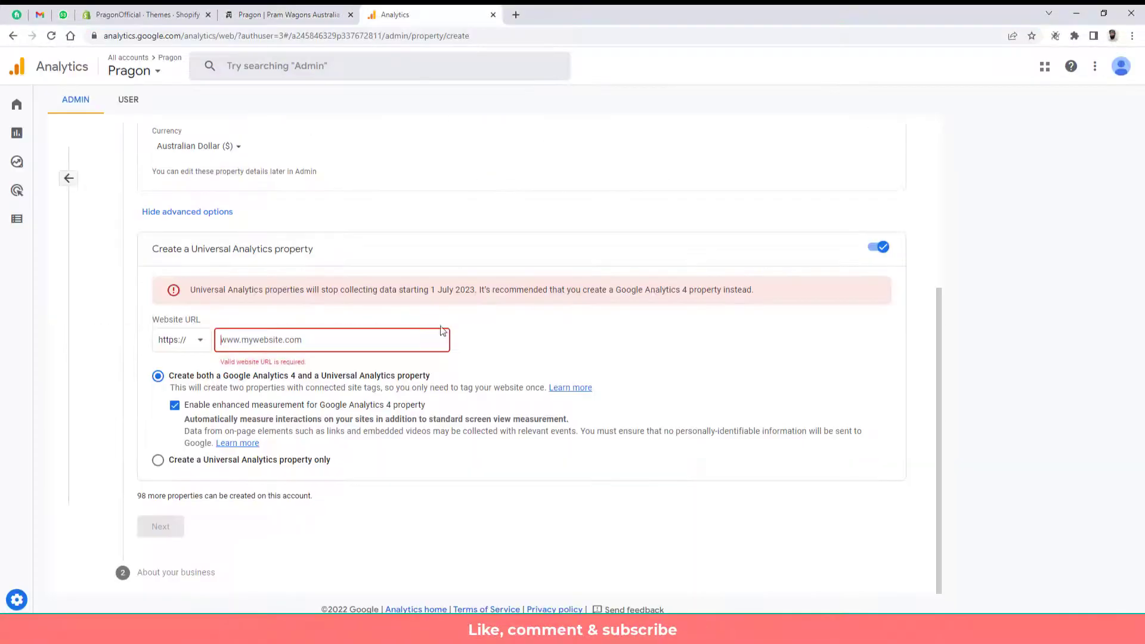
left_click(287, 350)
key("ctrl+v")
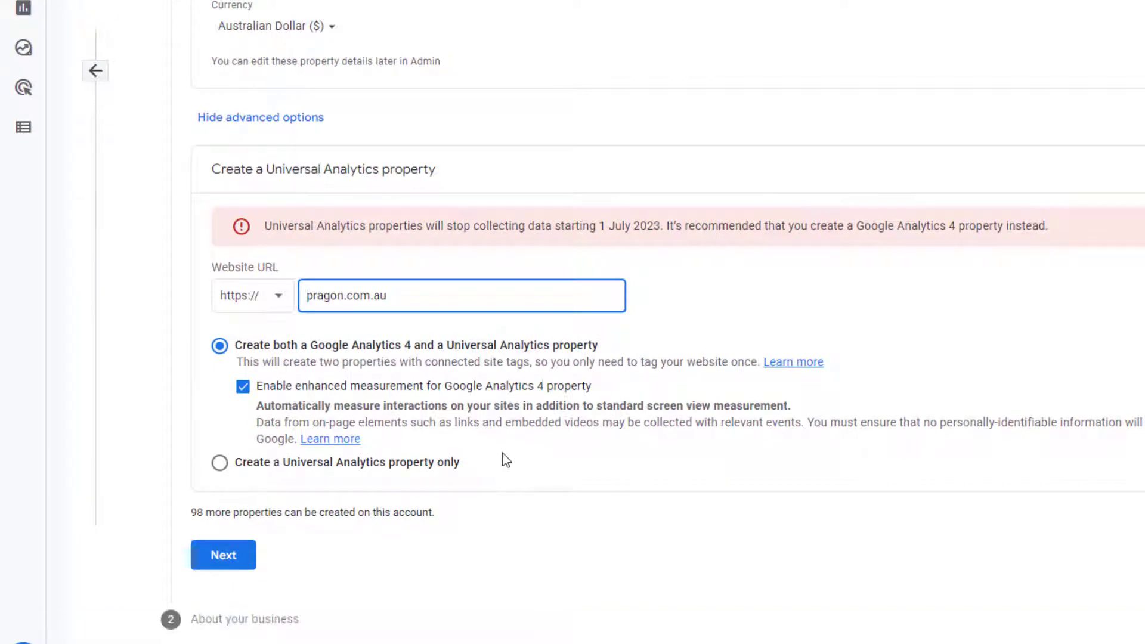
type("ww")
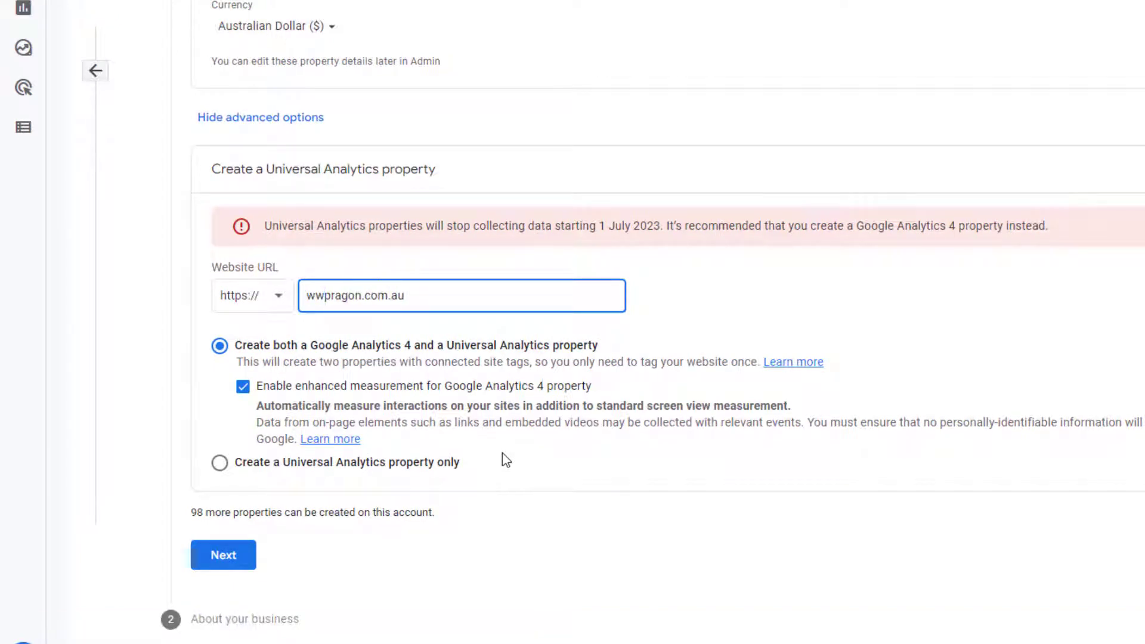
type("w.")
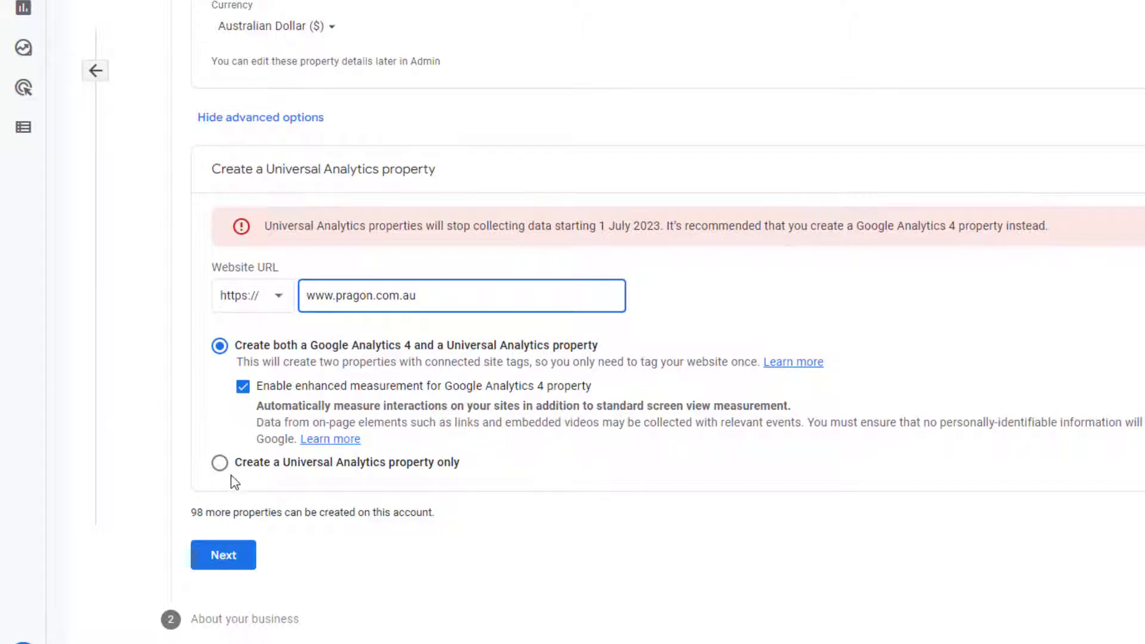
left_click(219, 463)
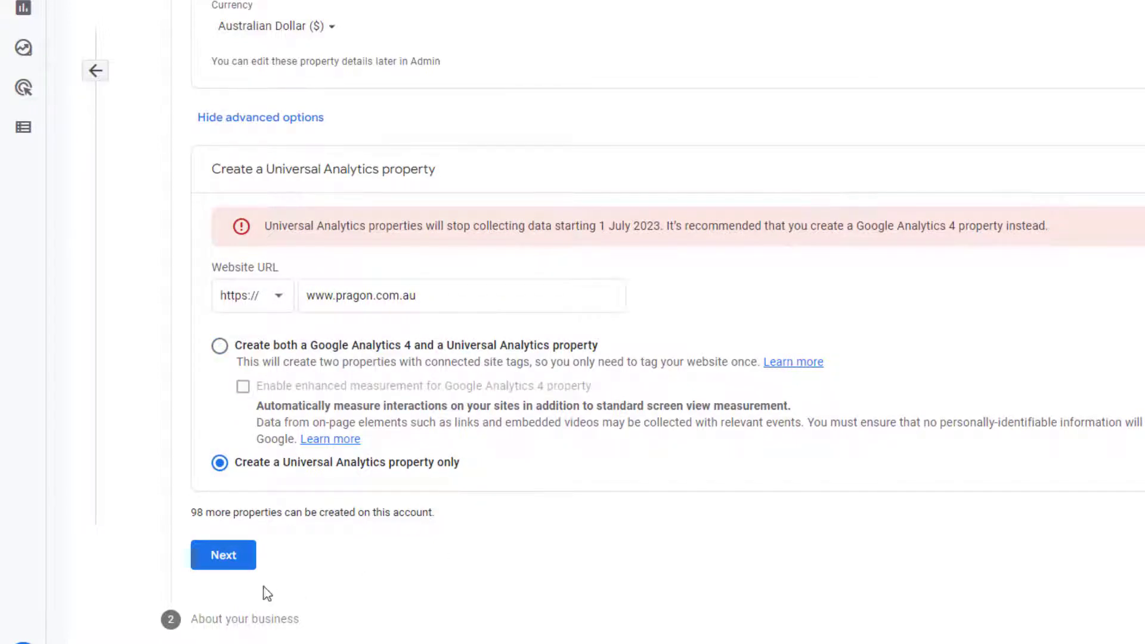
In the business details, choose Home & Garden as the industry and Small as the business size.
left_click(230, 558)
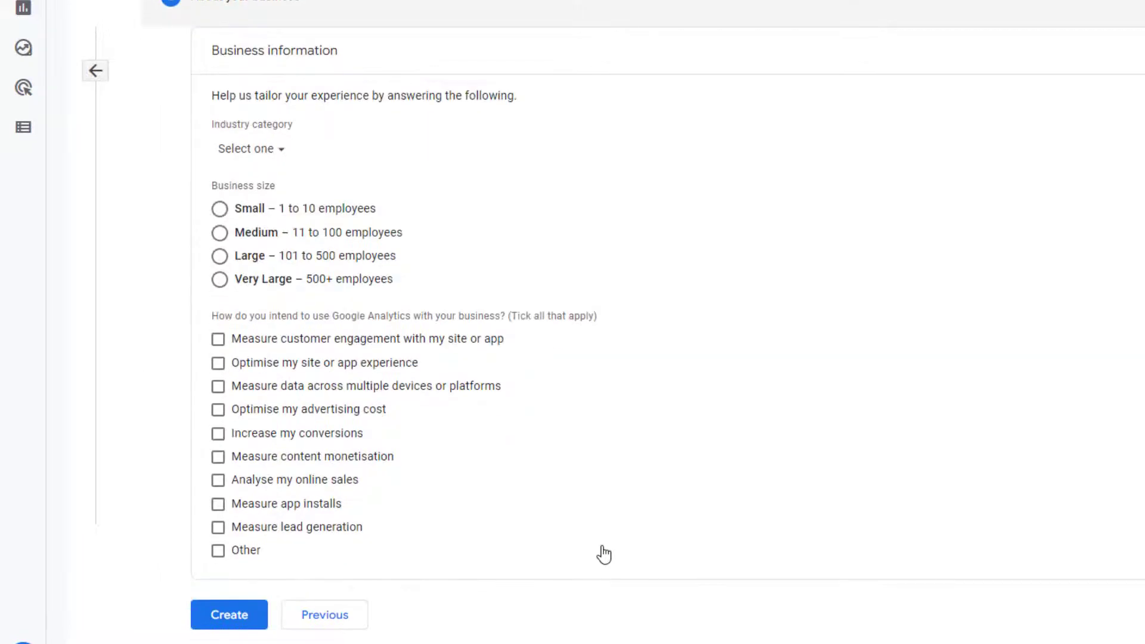
left_click(268, 152)
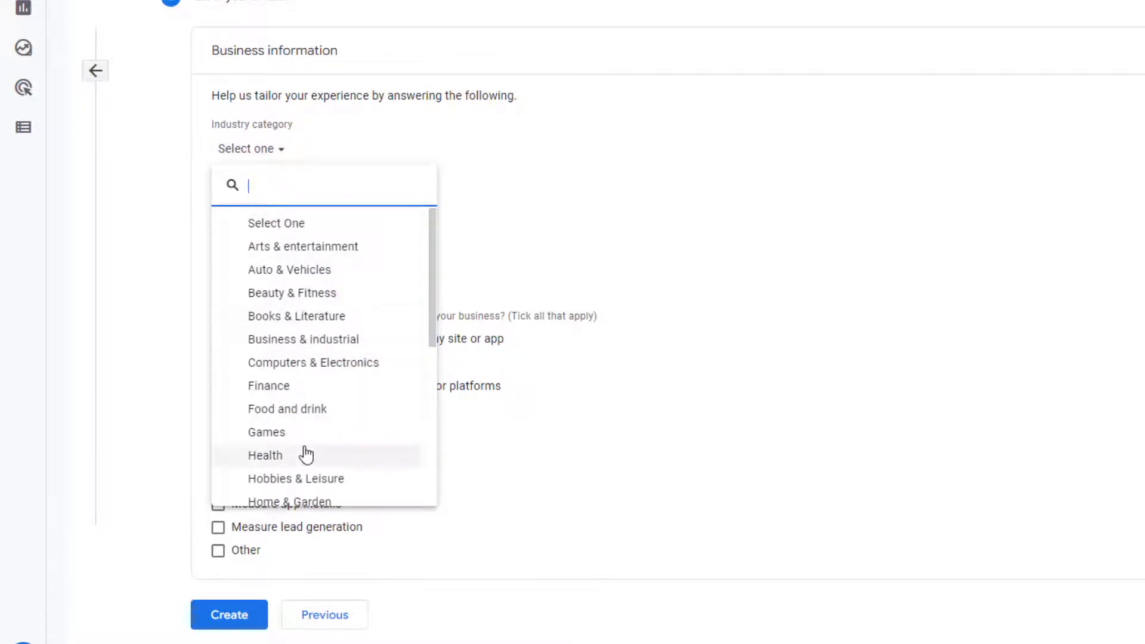
scroll(317, 451, "down", 5)
scroll(311, 443, "up", 4)
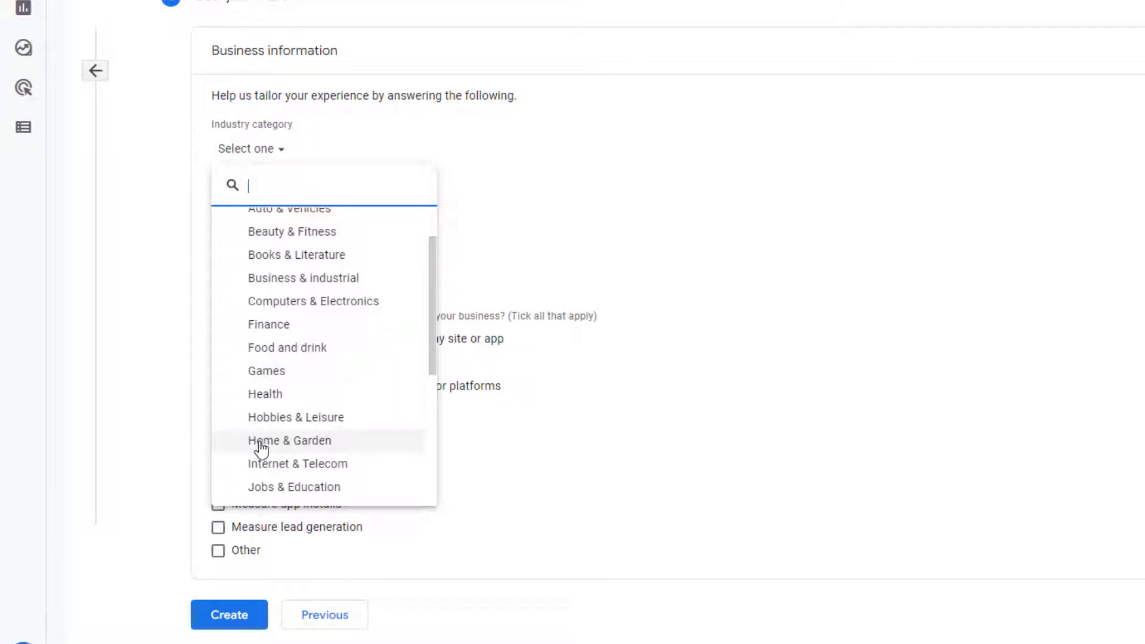
left_click(291, 442)
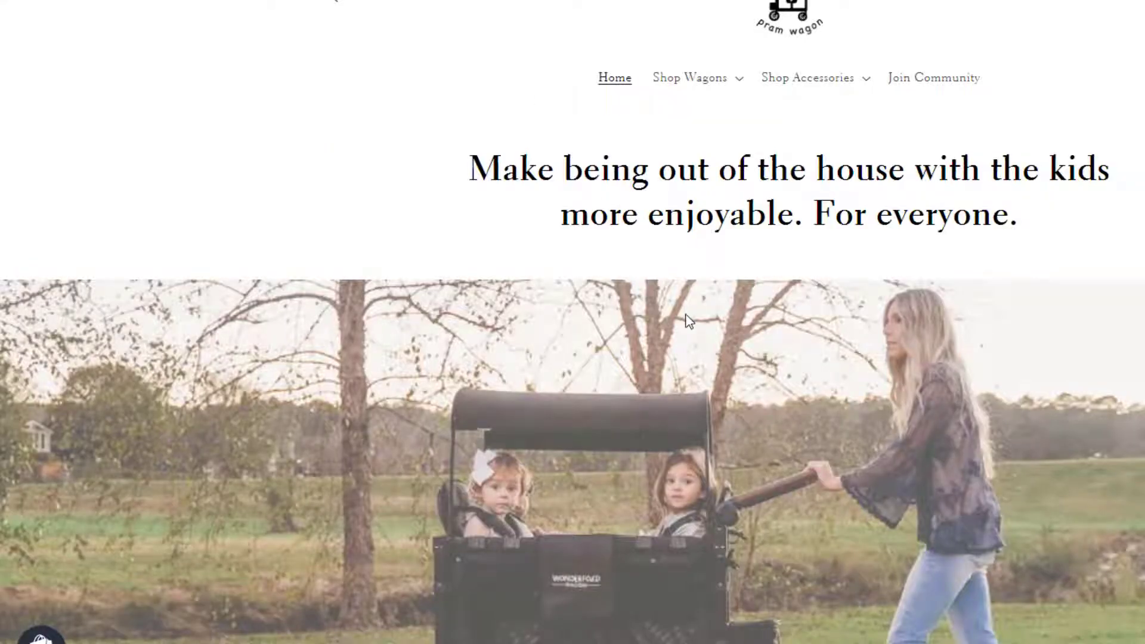
scroll(686, 322, "down", 15)
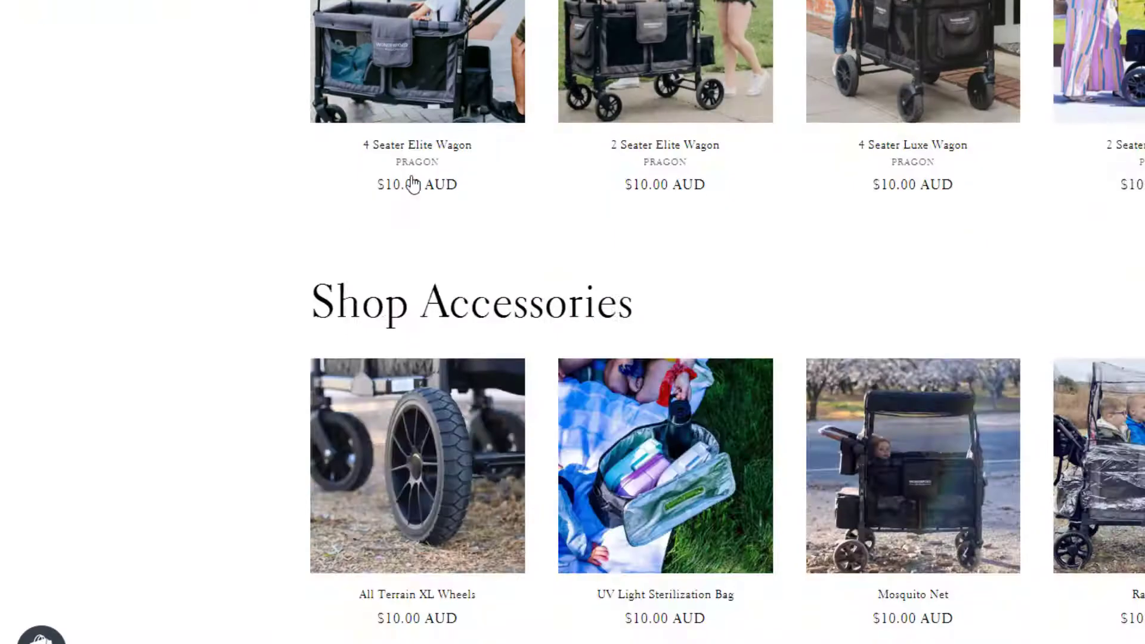
scroll(739, 197, "up", 2)
scroll(739, 197, "up", 3)
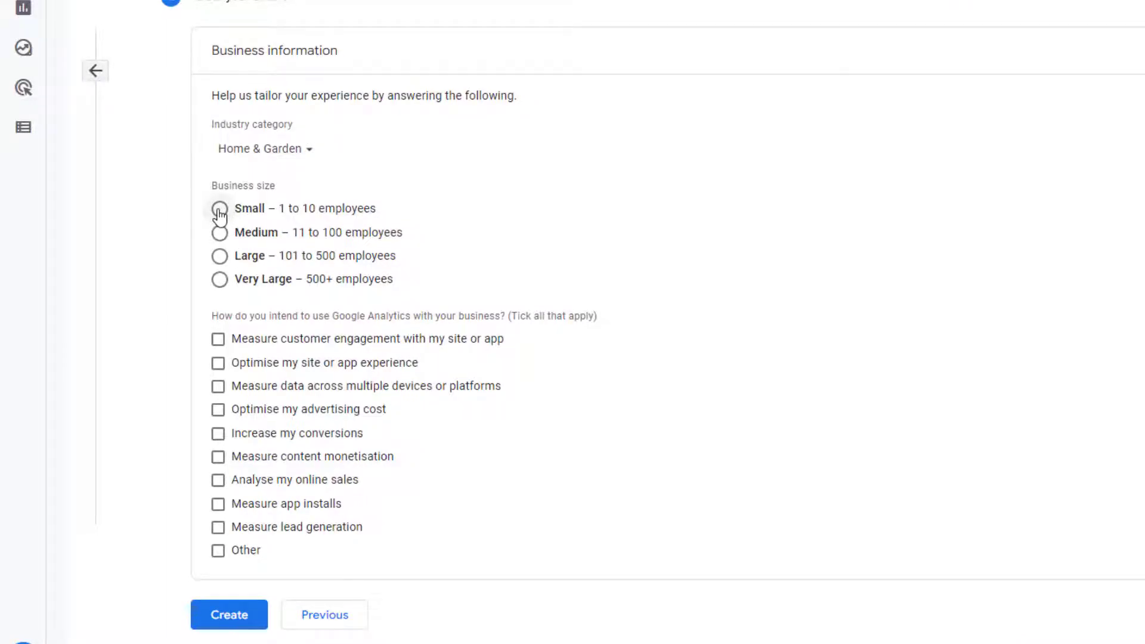
left_click(220, 210)
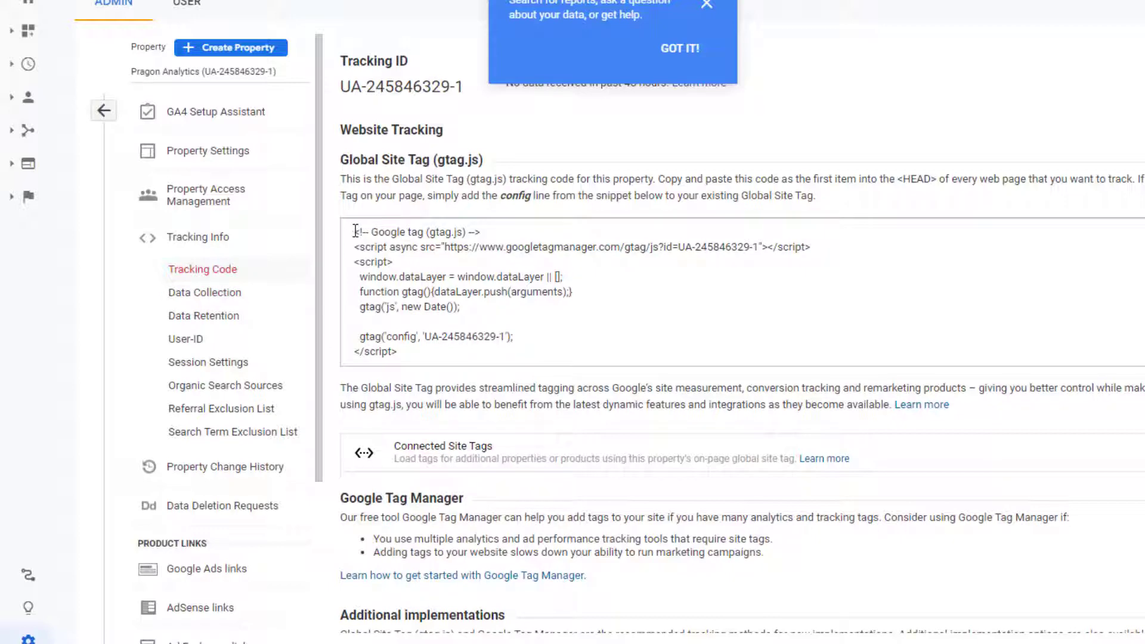
Dismiss the tip and select the entire gtag.js Global Site Tag snippet.
left_click(707, 8)
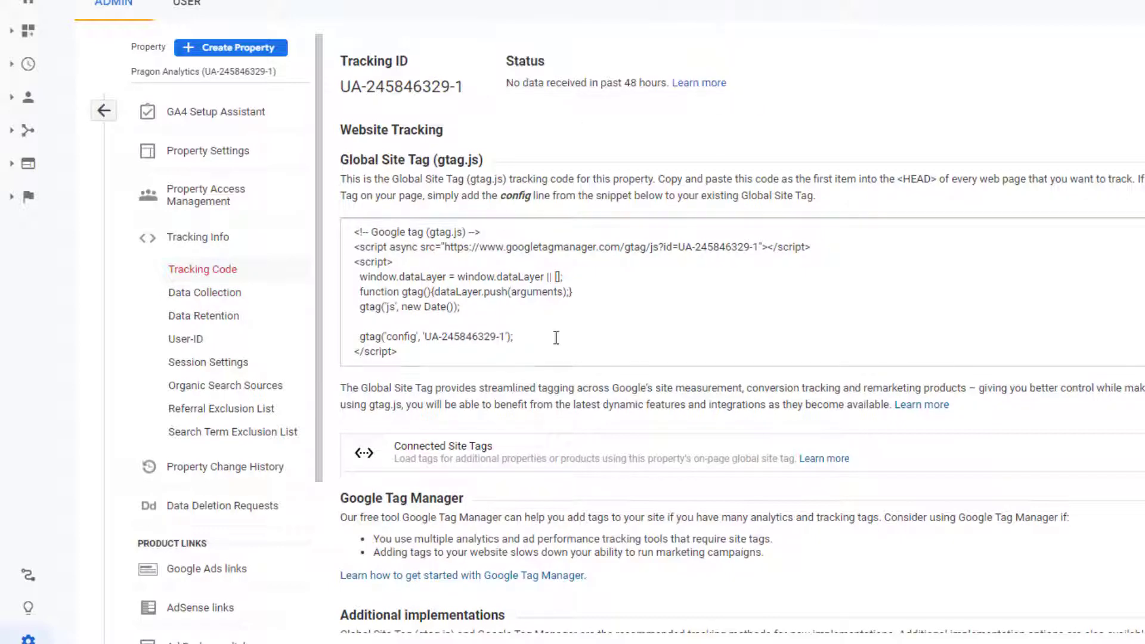
left_click_drag(350, 228, 374, 387)
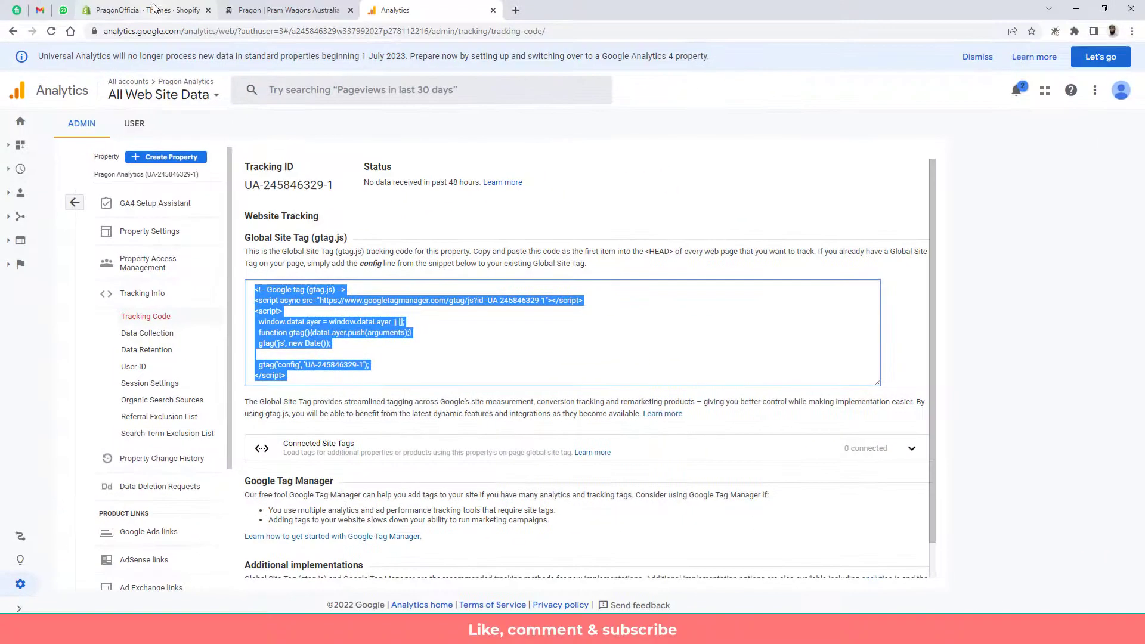
Open the Studio theme's Layout > theme.liquid file in Shopify's code editor.
left_click(150, 11)
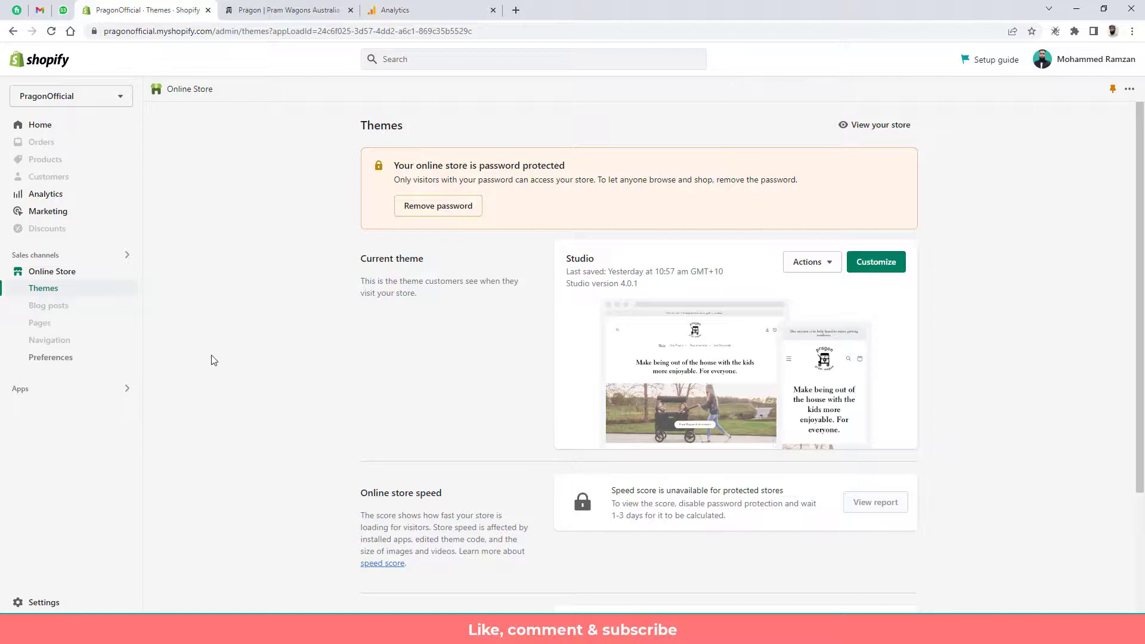
left_click(824, 266)
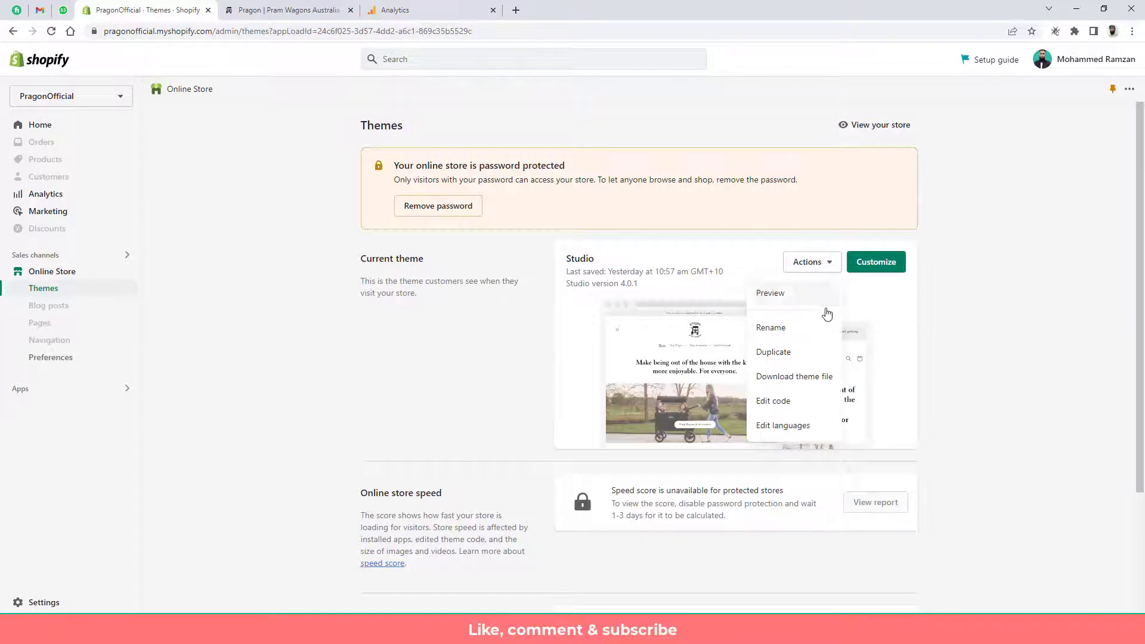
left_click(780, 403)
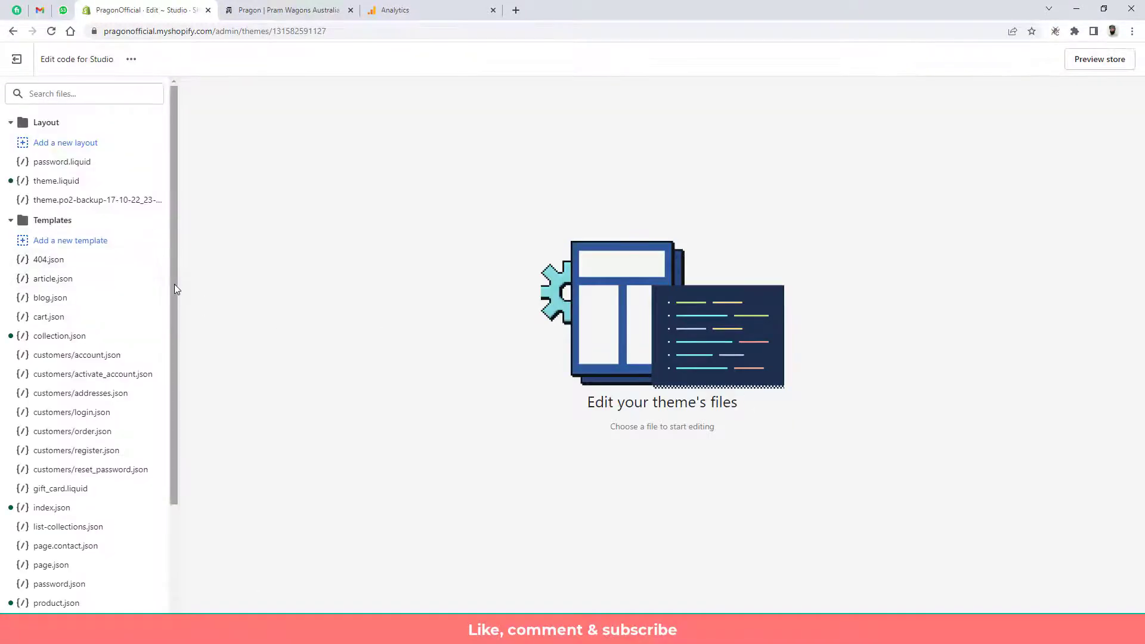
left_click(44, 123)
left_click(45, 145)
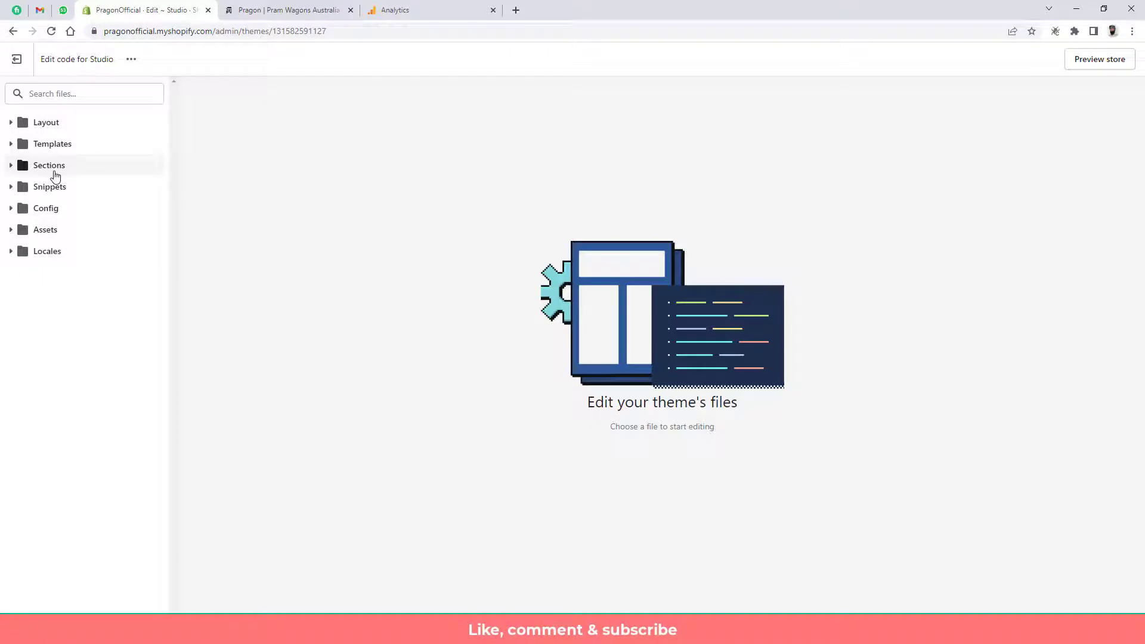
left_click(51, 125)
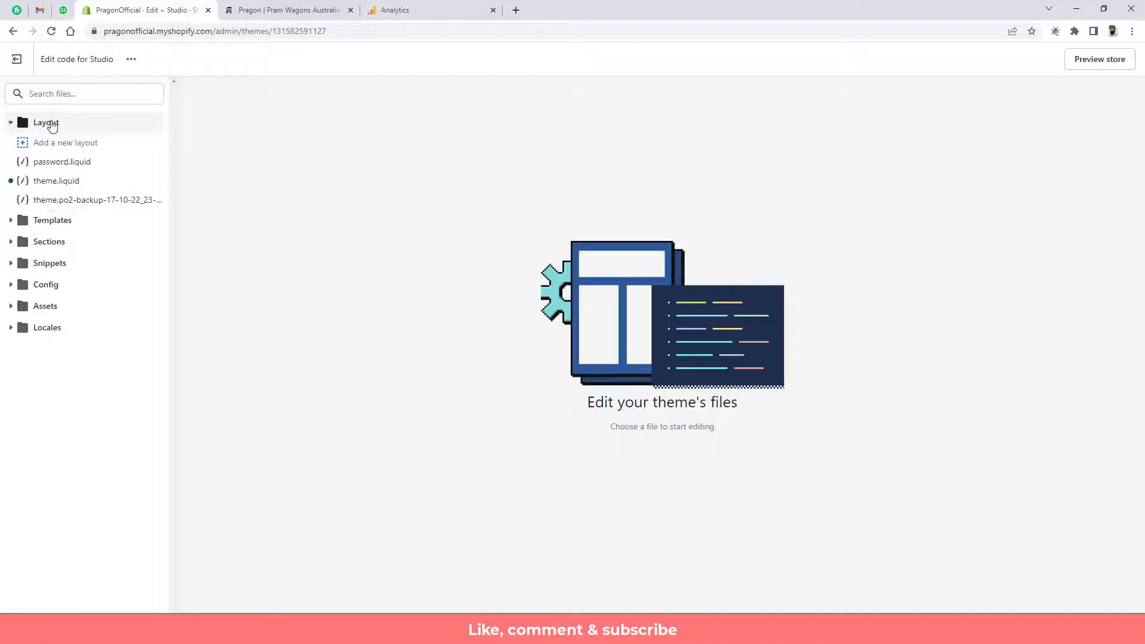
left_click(54, 181)
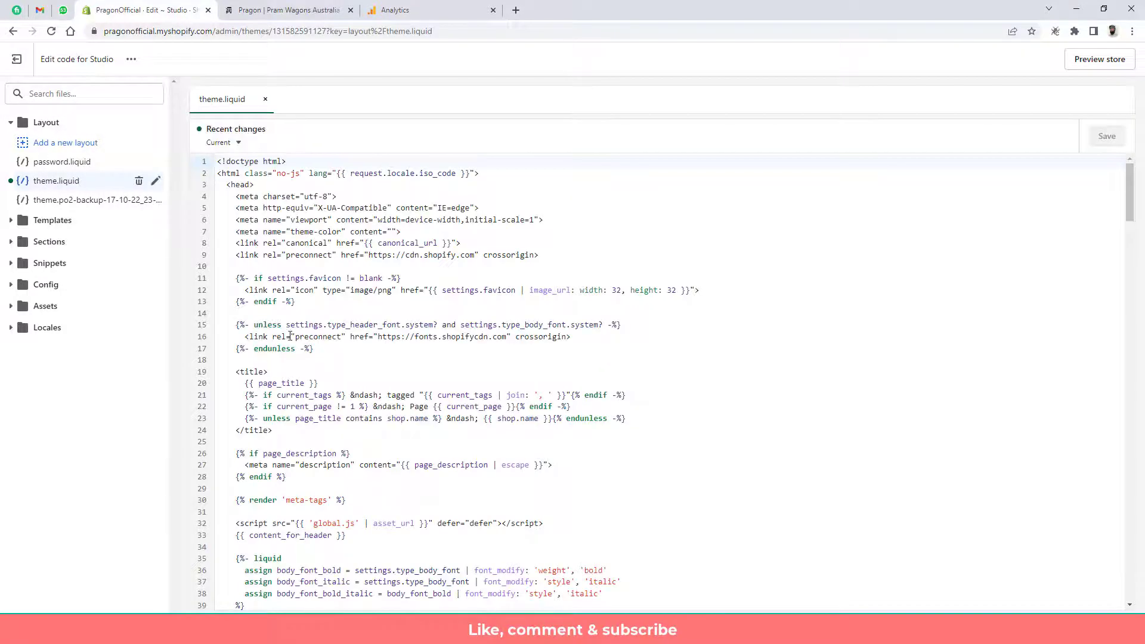
Insert blank lines right after the opening <head> tag on line 3.
left_click_drag(226, 189, 258, 185)
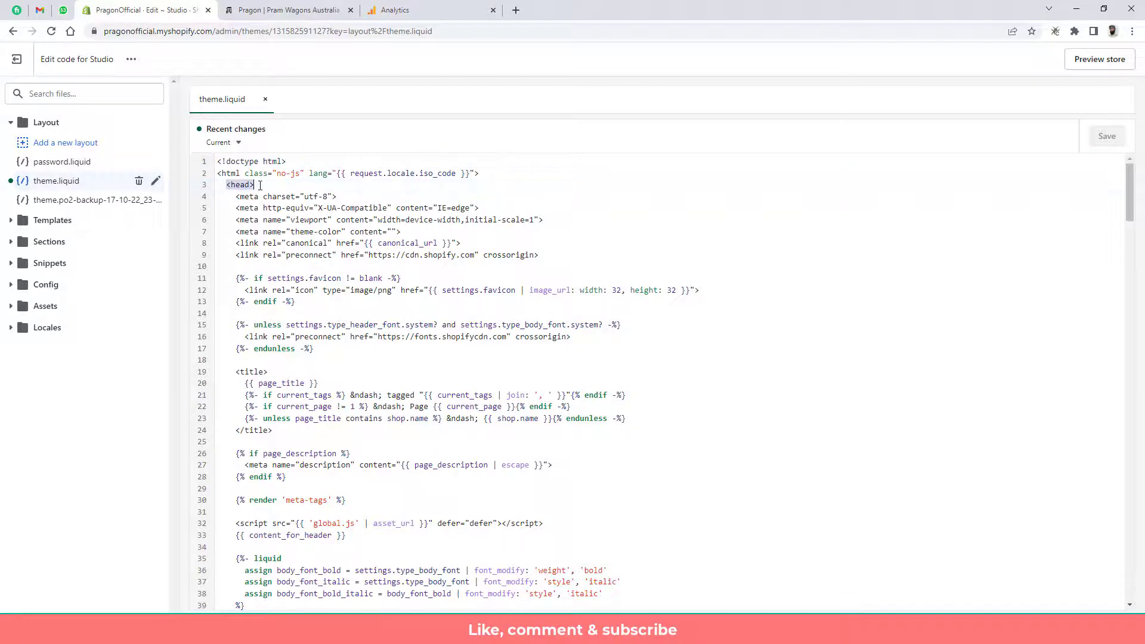
left_click(265, 185)
key("Return")
key("Return")
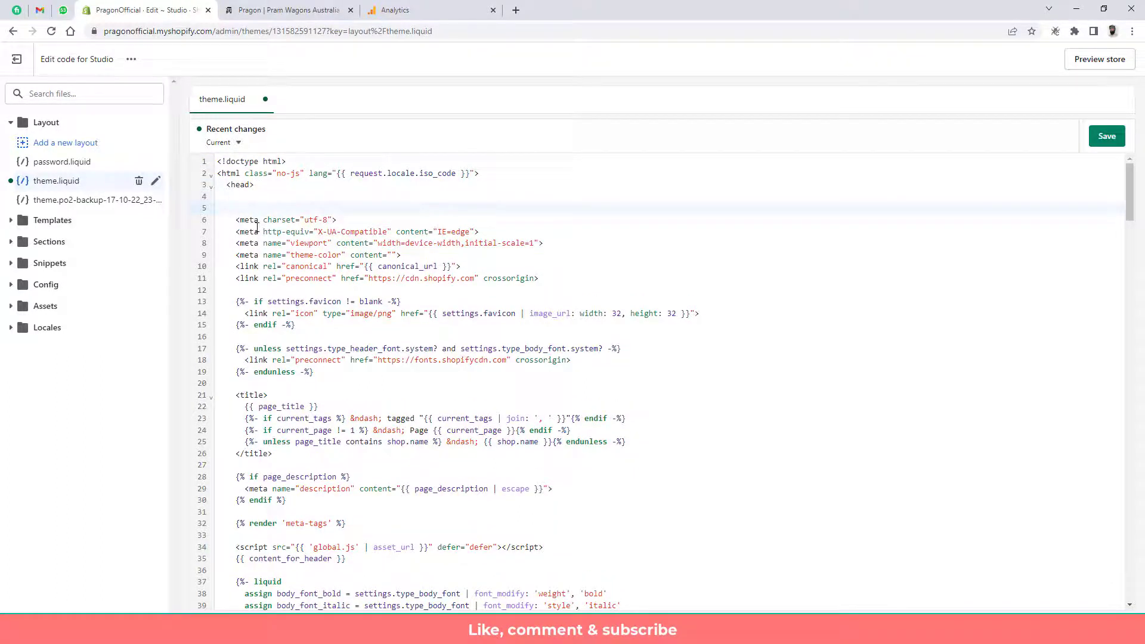
key("Return")
key("Return")
left_click(243, 213)
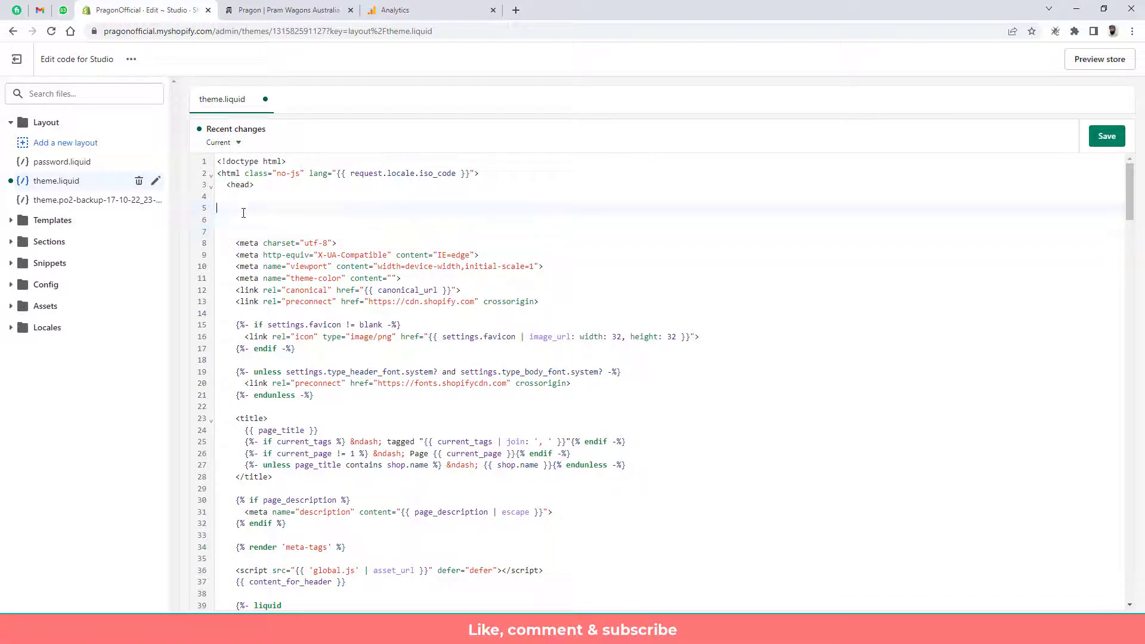
Copy the selected gtag.js snippet from the Analytics Tracking Code page.
left_click(393, 11)
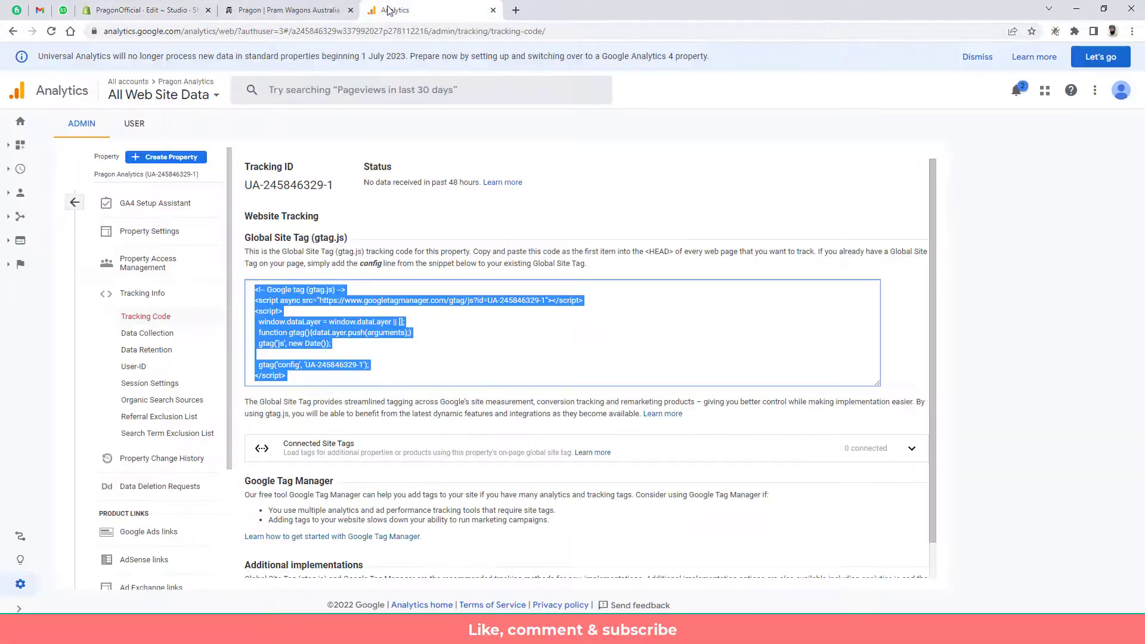
right_click(290, 324)
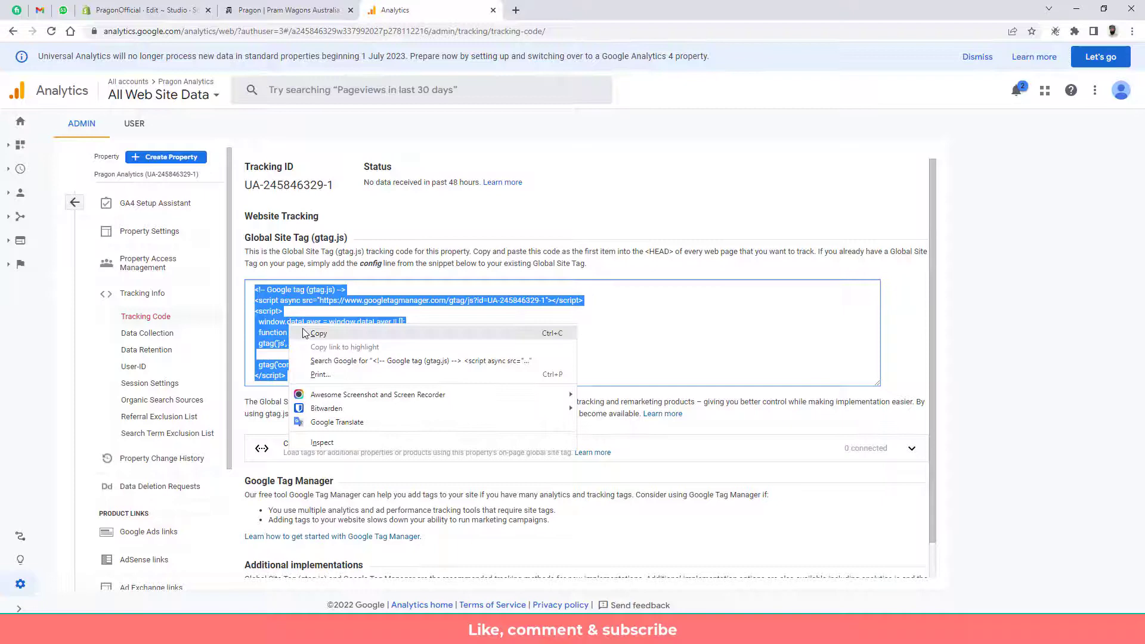
left_click(305, 332)
left_click(177, 8)
right_click(260, 218)
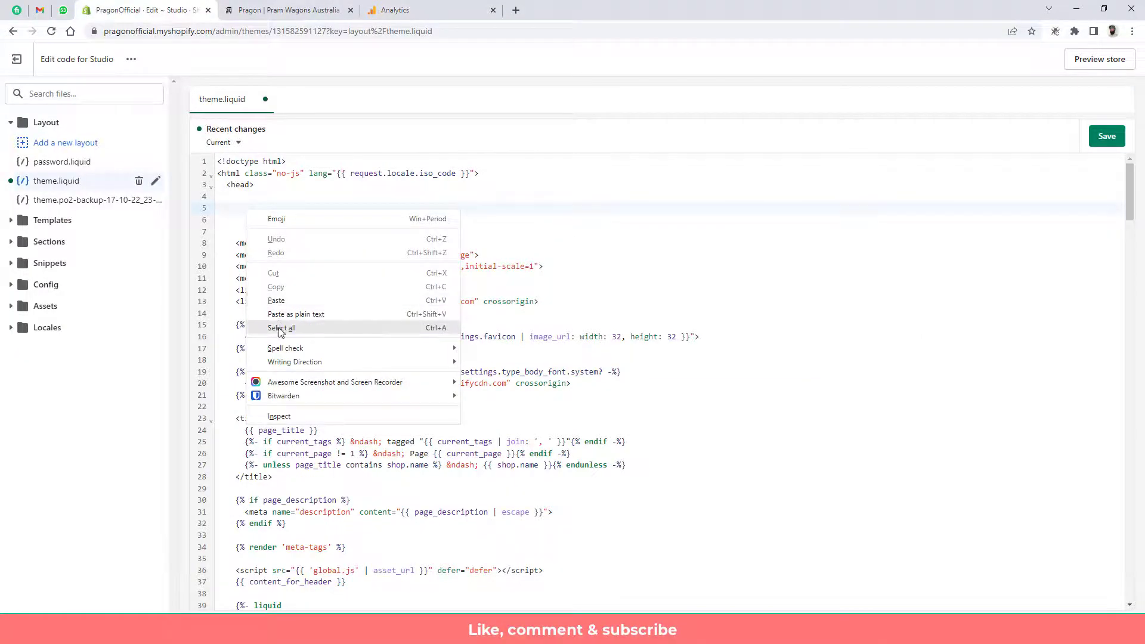
left_click(376, 295)
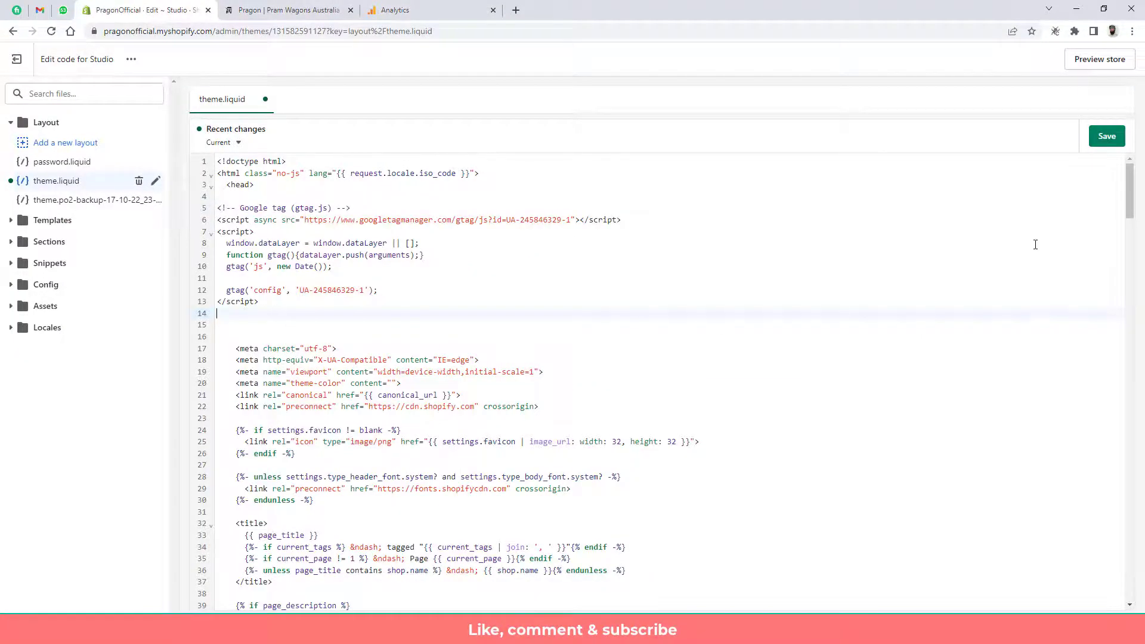
left_click(1105, 139)
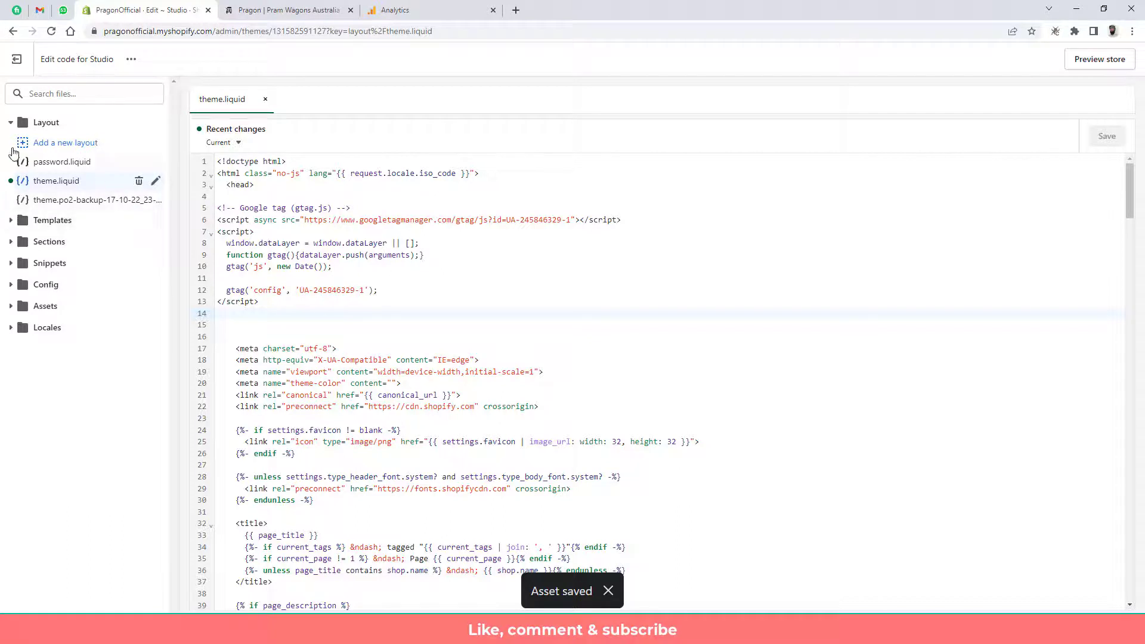
left_click(11, 122)
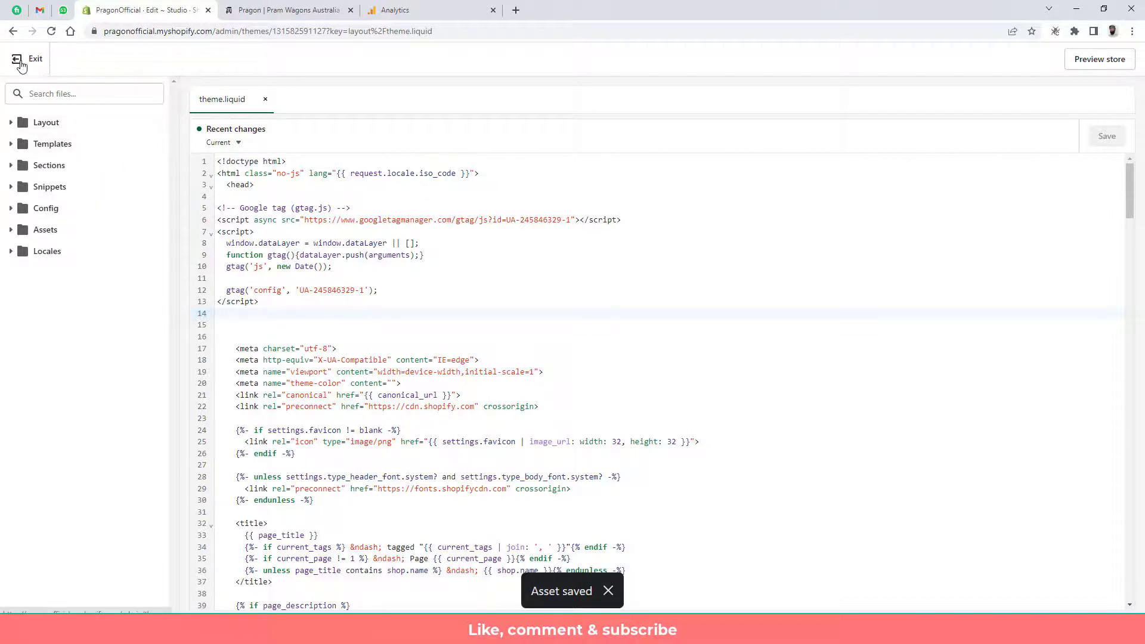
Close theme.liquid, exit the code editor and open Online Store Preferences.
left_click(266, 101)
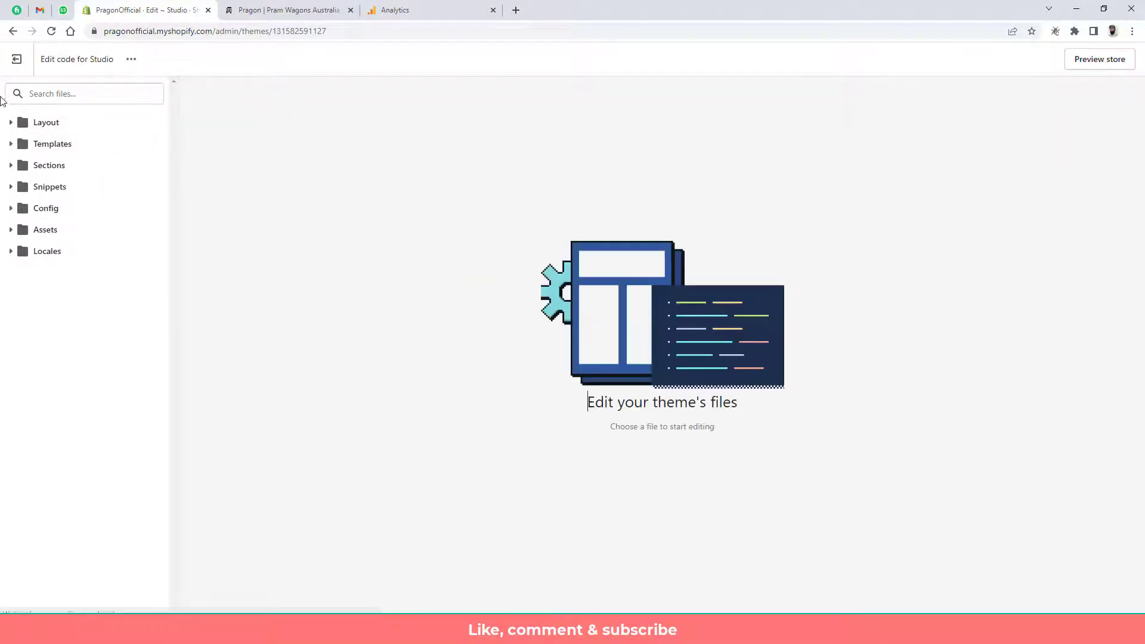
left_click(16, 61)
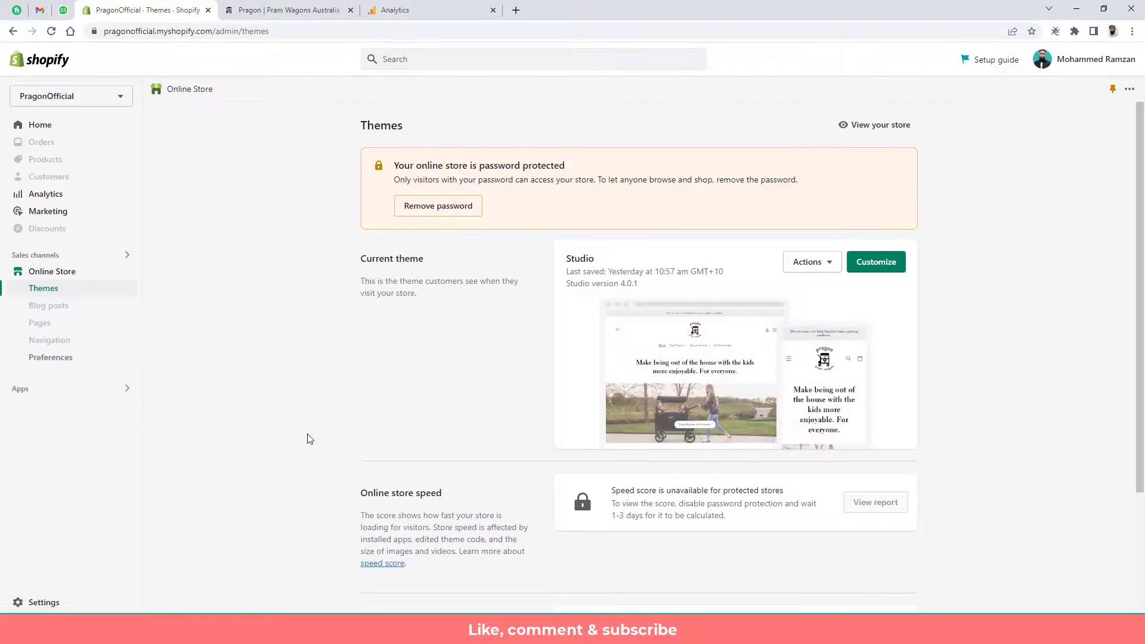
left_click(53, 358)
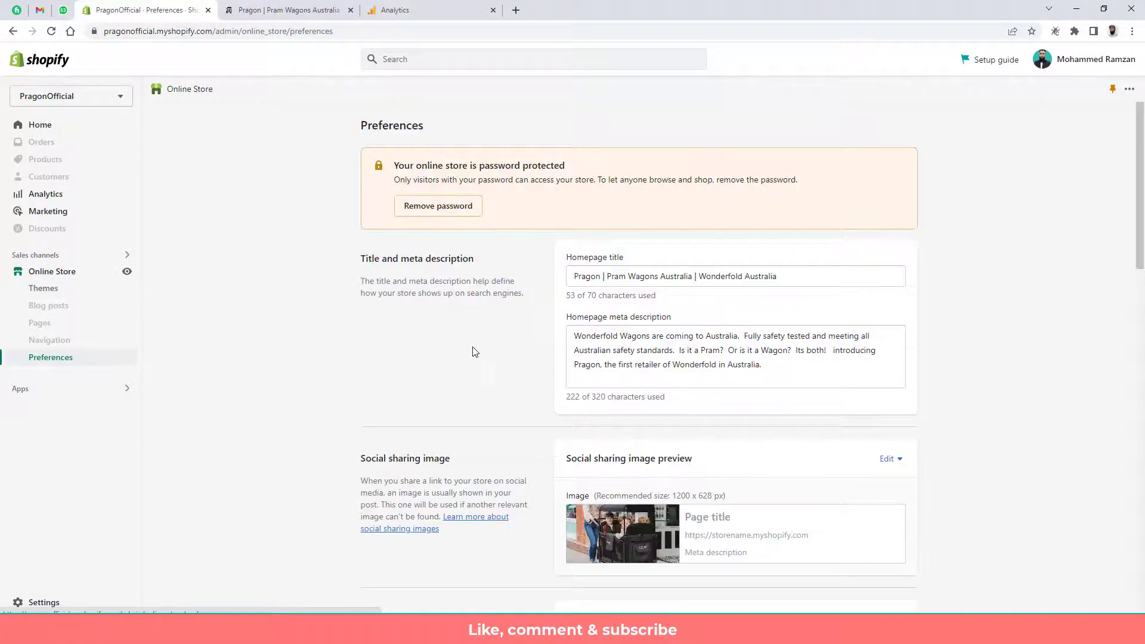
Confirm the Google Analytics account code field is empty, cross-checking the Analytics tracking code page.
scroll(464, 337, "down", 3)
scroll(464, 337, "down", 3)
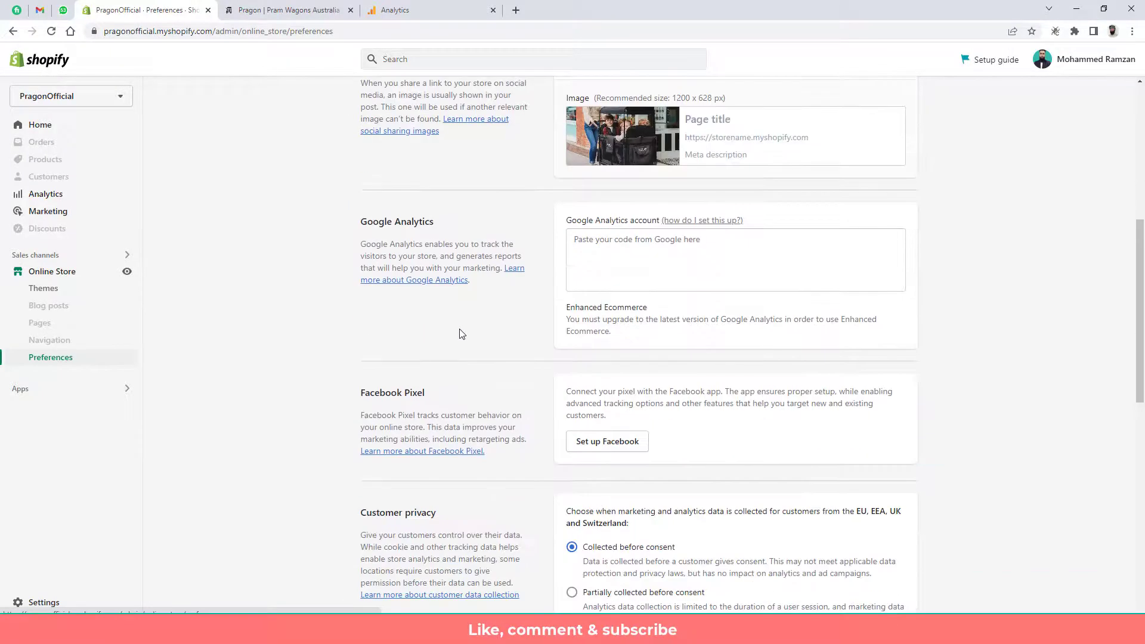
left_click_drag(360, 223, 448, 229)
left_click(504, 230)
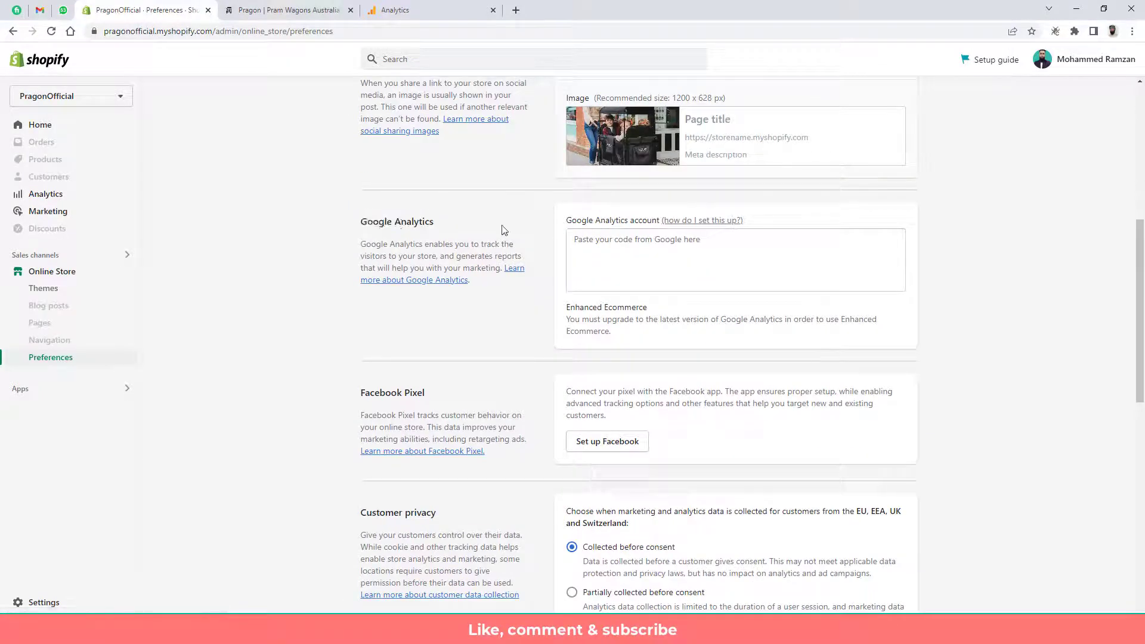
left_click(662, 268)
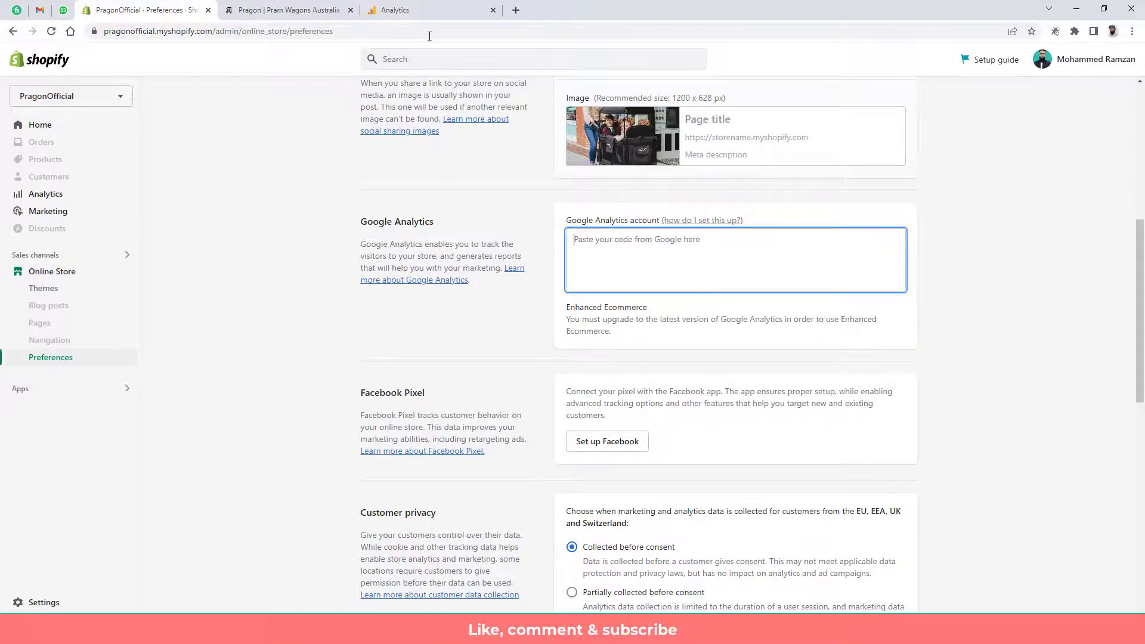
left_click(418, 10)
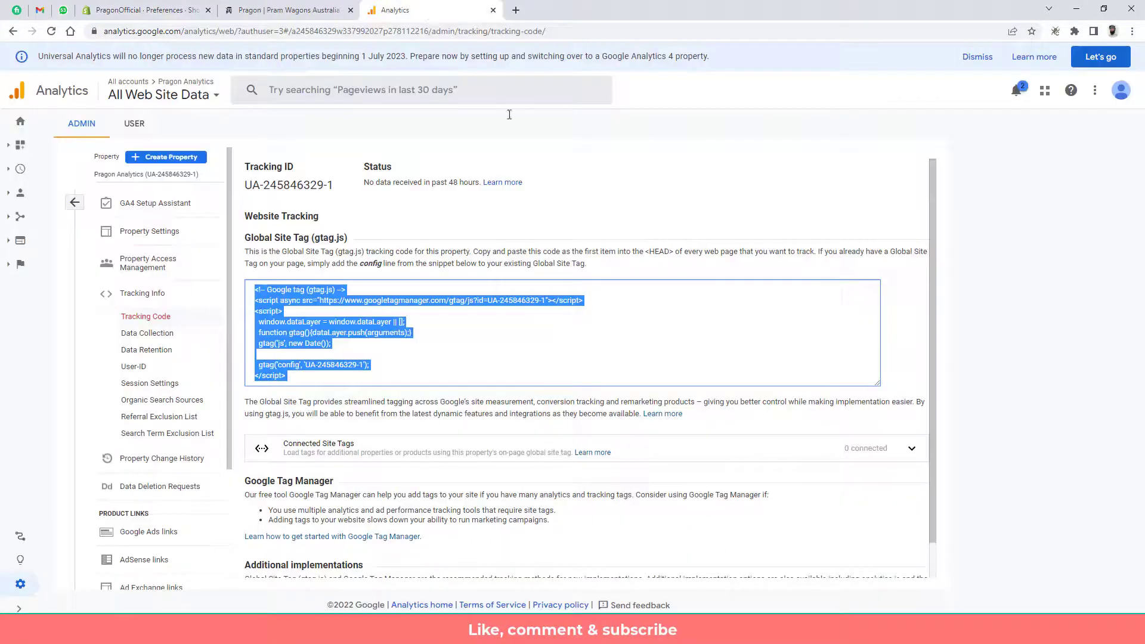
left_click(143, 10)
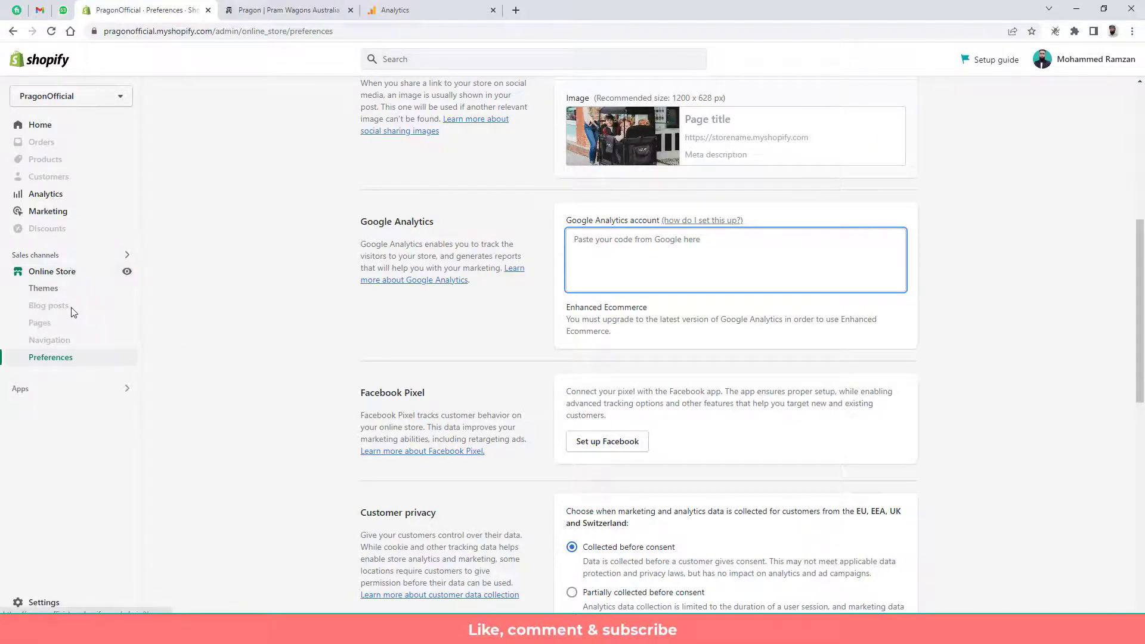
Reload the live Pragon store homepage, then return to the Analytics Tracking Code page.
scroll(269, 320, "up", 7)
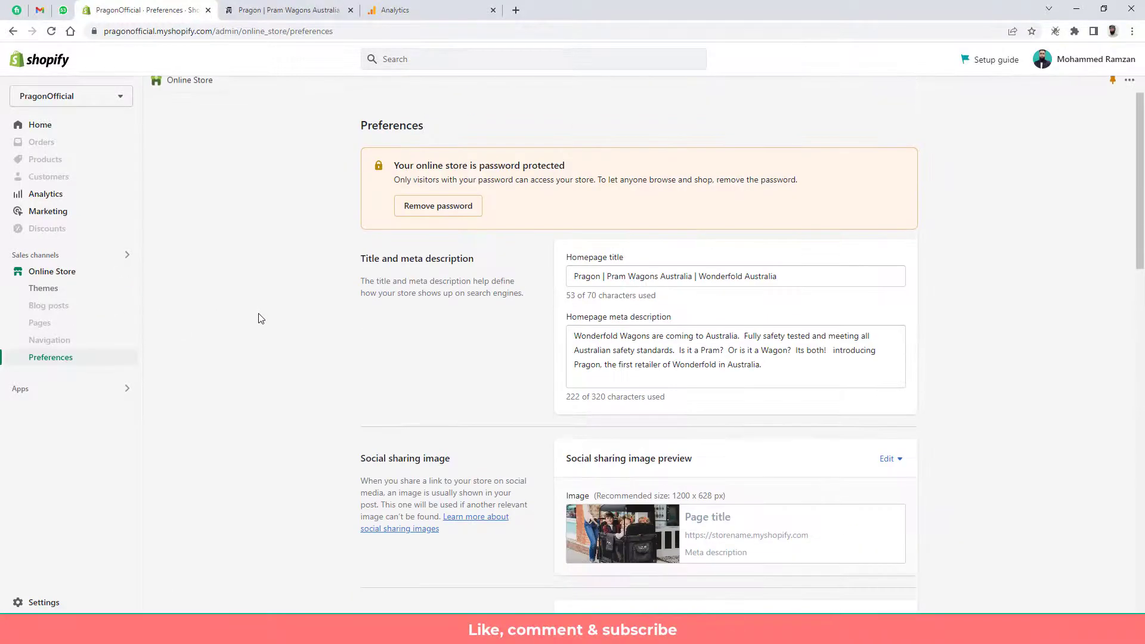
left_click(289, 11)
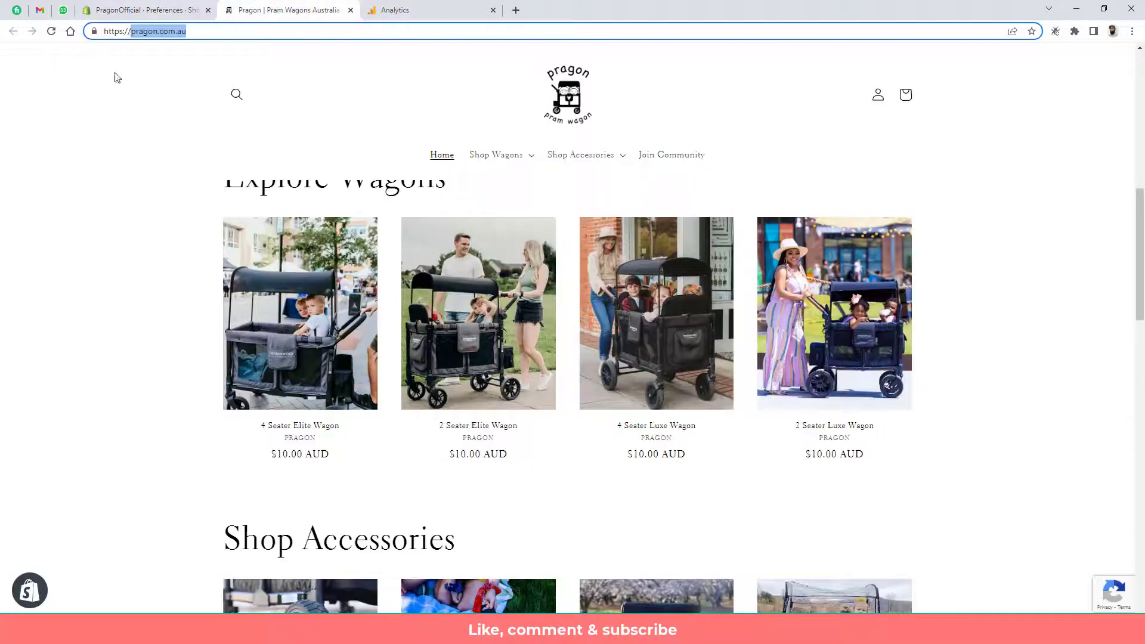
left_click(51, 31)
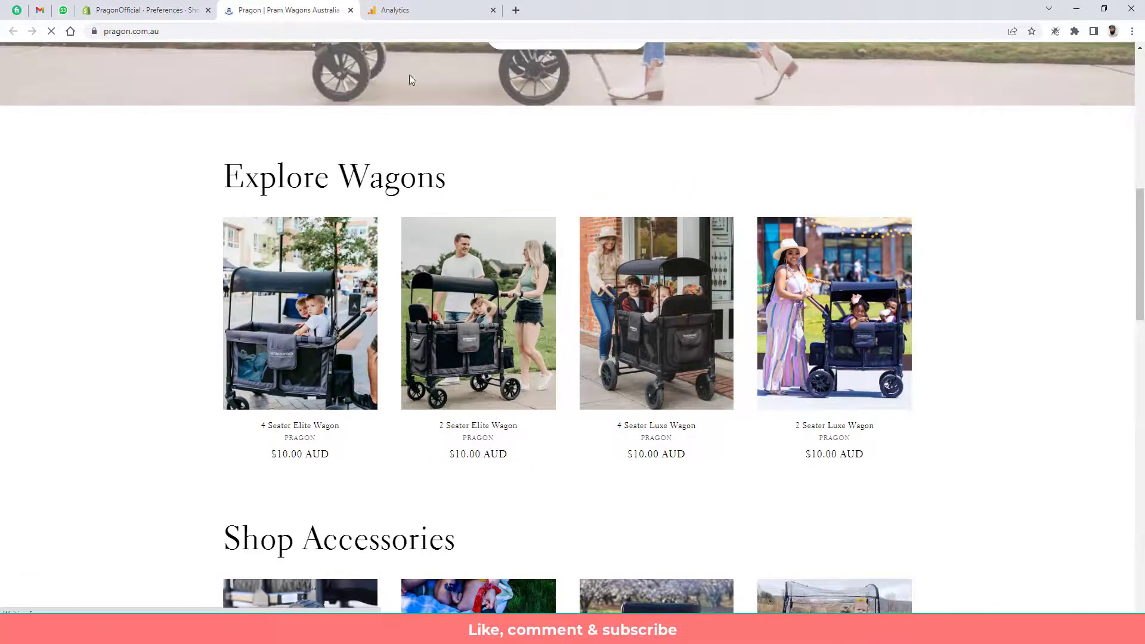
left_click(417, 13)
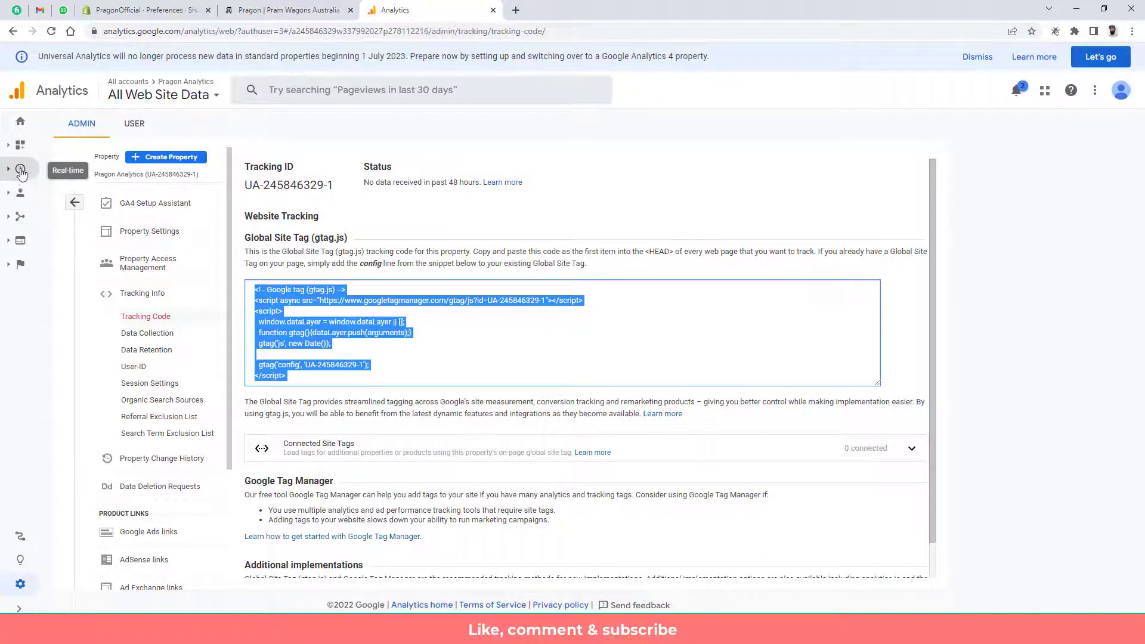
Check the Analytics Home dashboard shows 1 active user in the last five minutes.
left_click(18, 123)
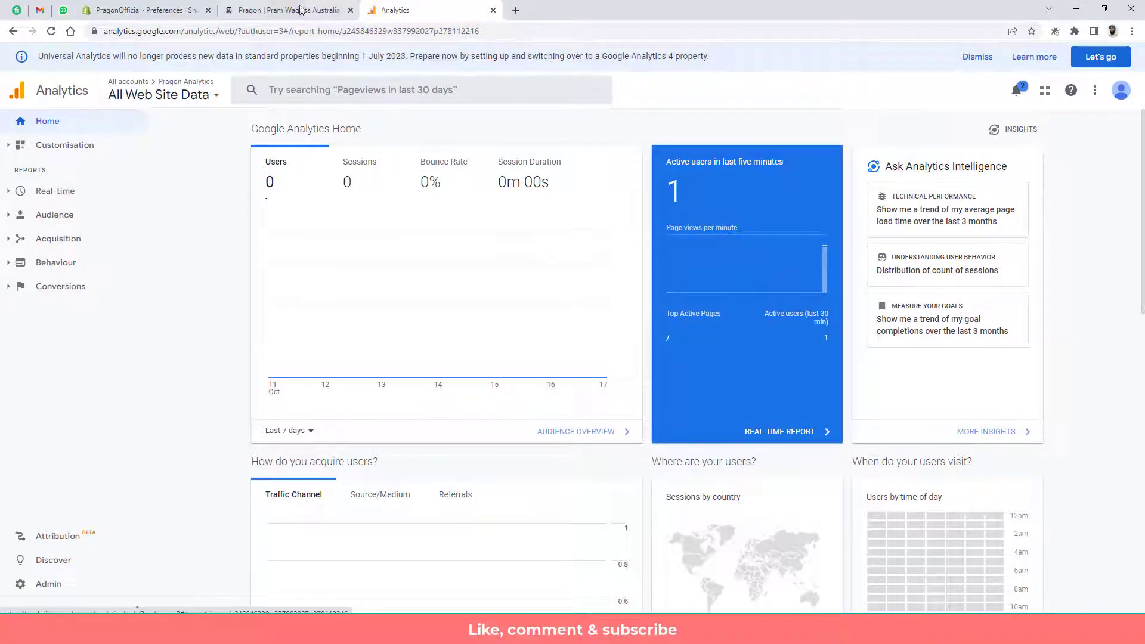
left_click(301, 10)
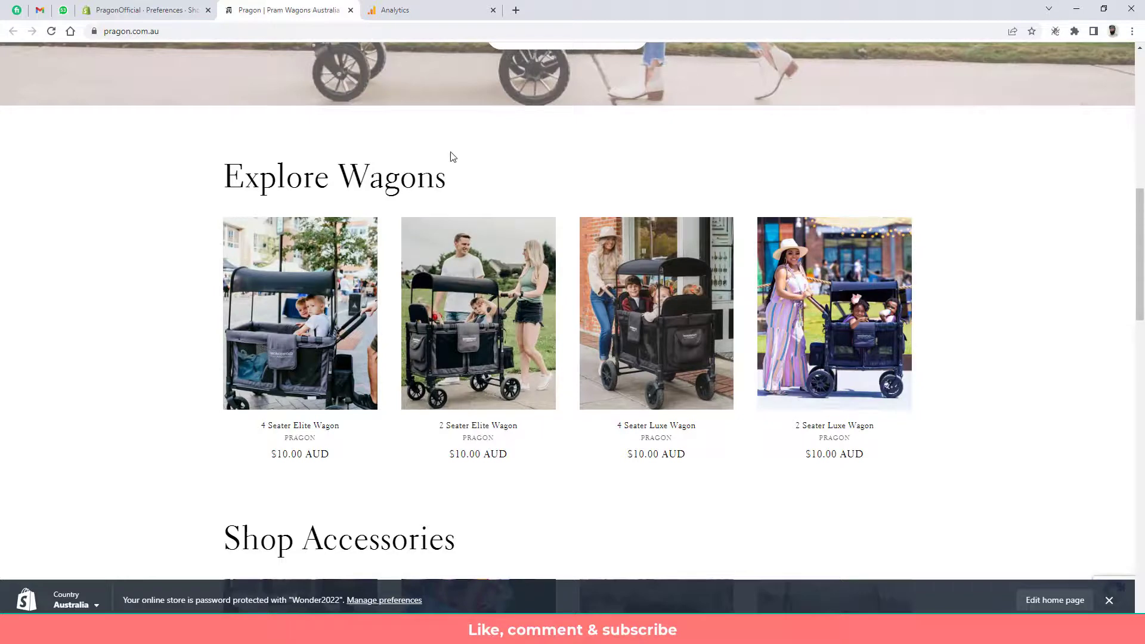
left_click(427, 10)
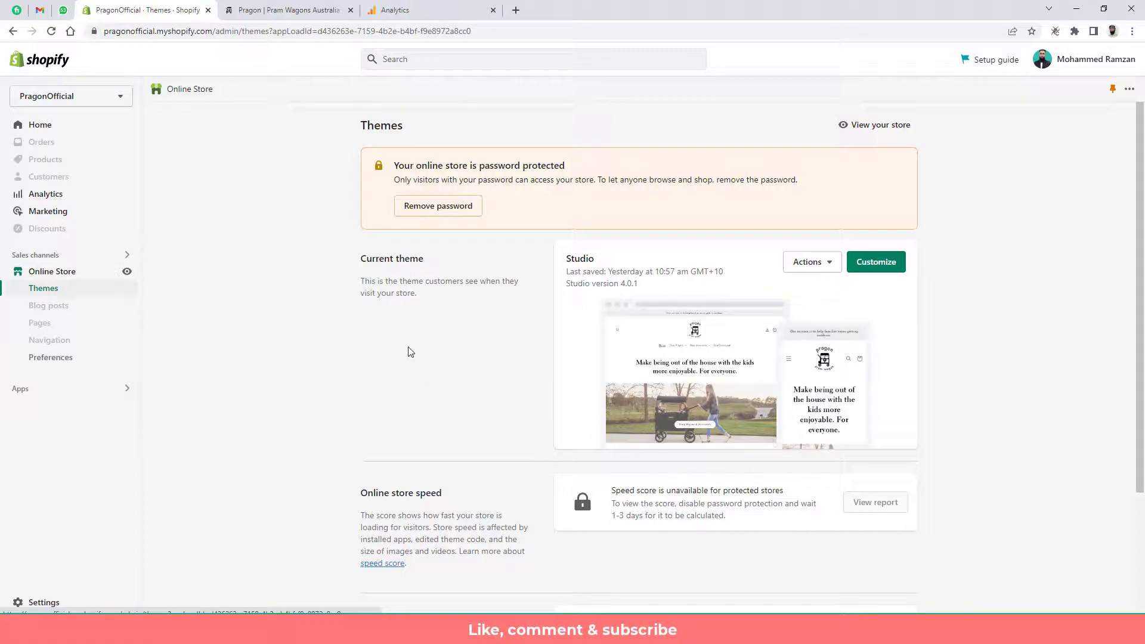
View pragon.com.au's page source and search 'analytics' to find the gtag.js tag in the head.
left_click(311, 10)
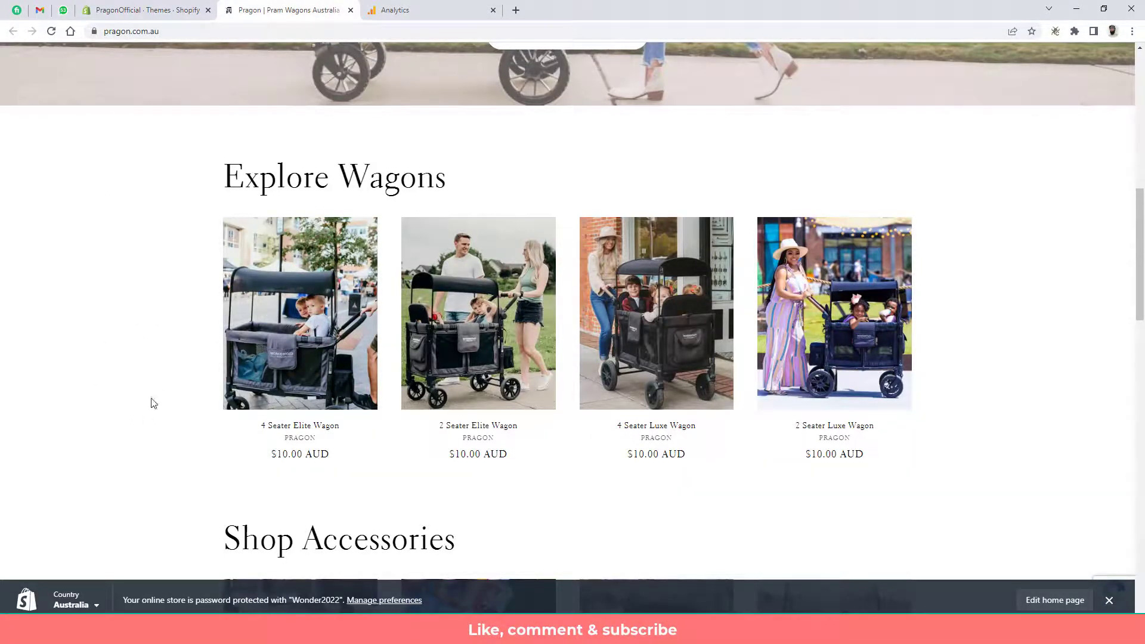
left_click(1110, 600)
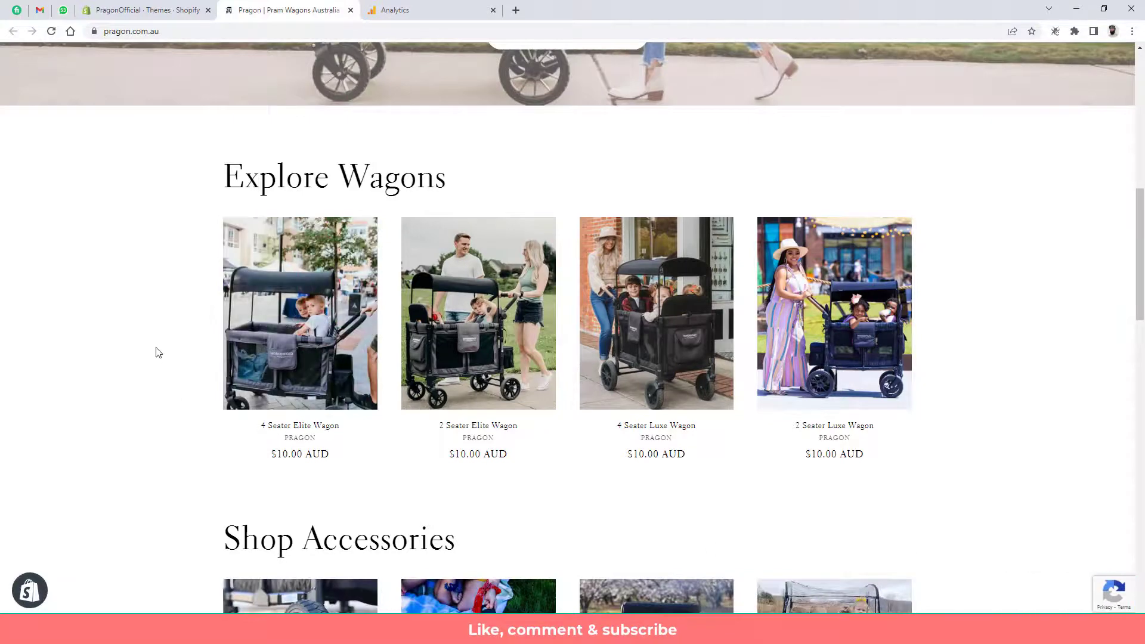
right_click(81, 167)
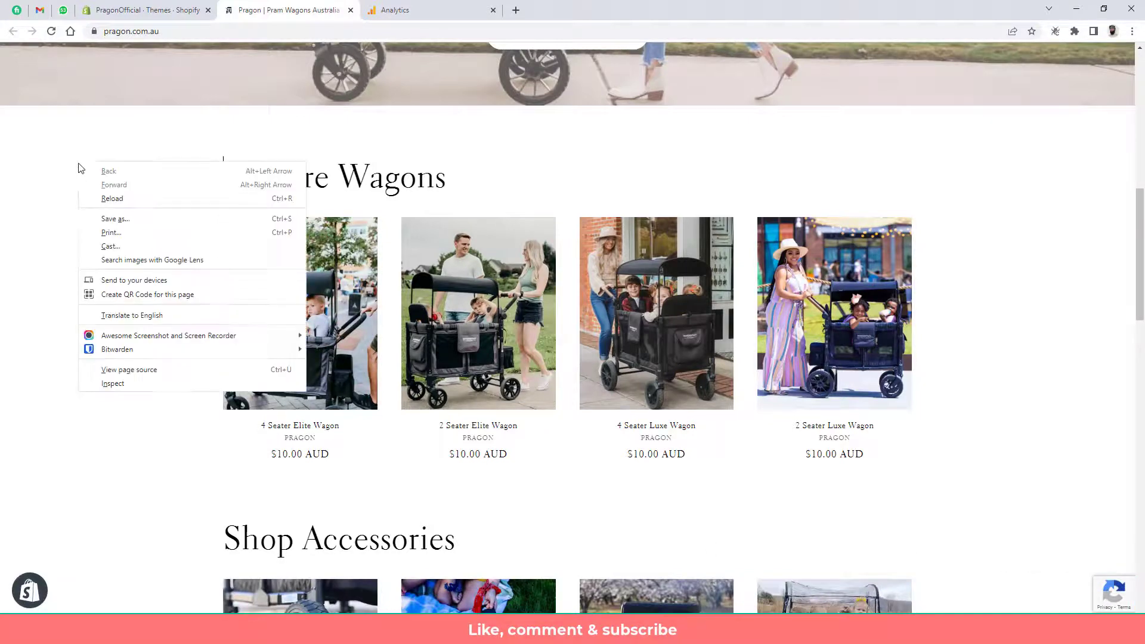
left_click(125, 371)
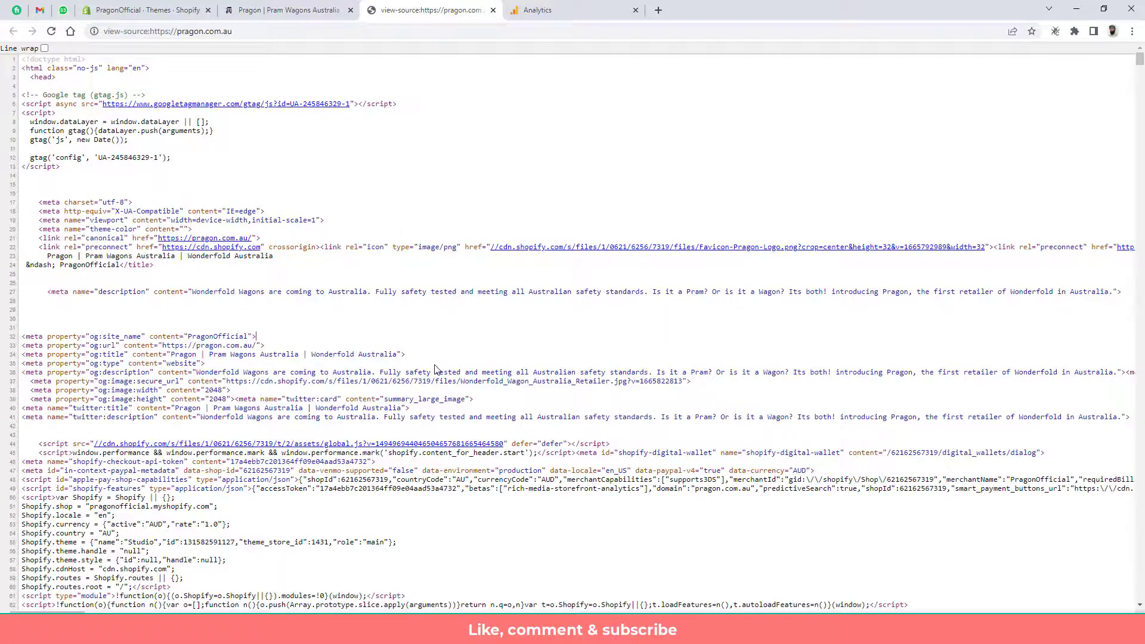
key("ctrl+f")
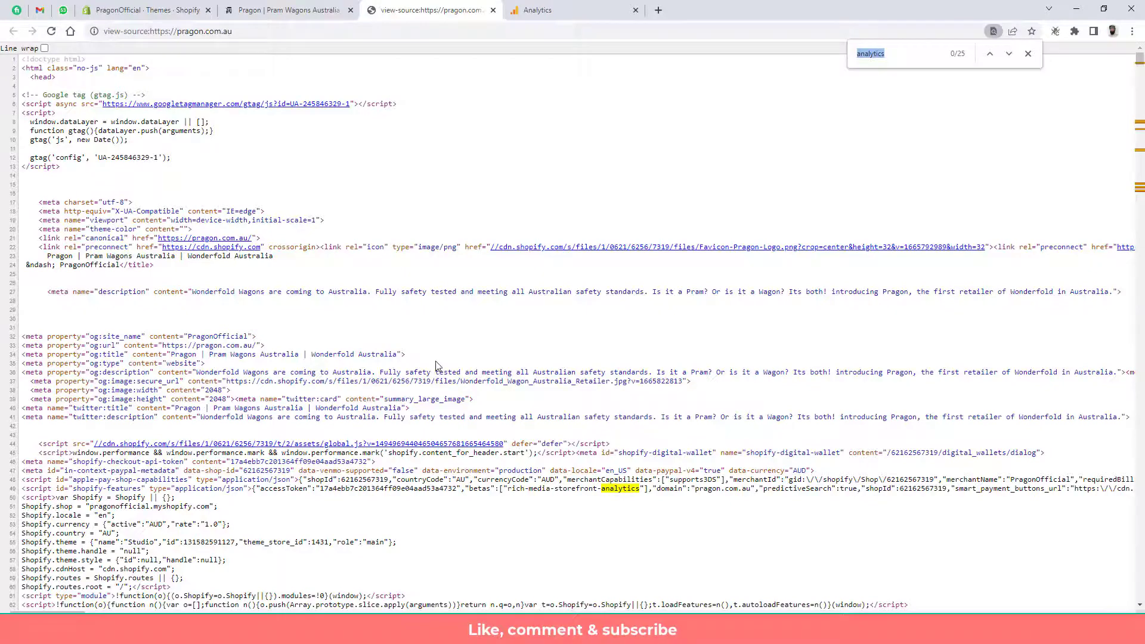
key("Return")
key("Return")
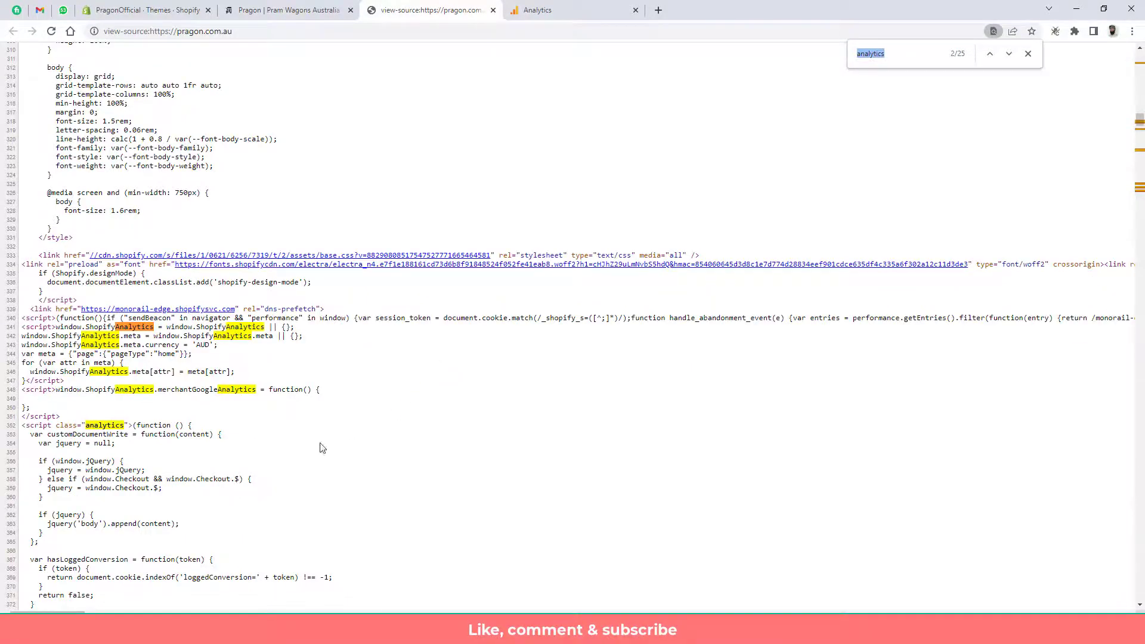